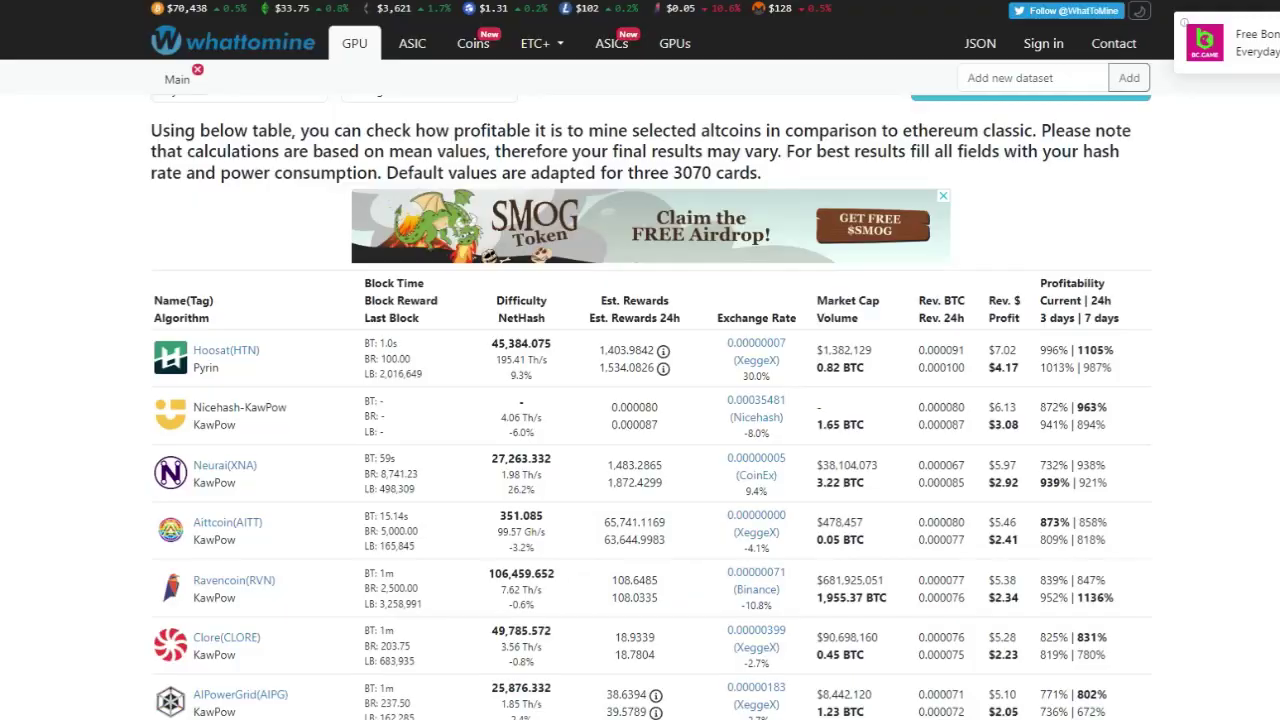
Examine the profitability figures of the mineable coins in the WhatToMine GPU table.
scroll(640, 400, down, 2)
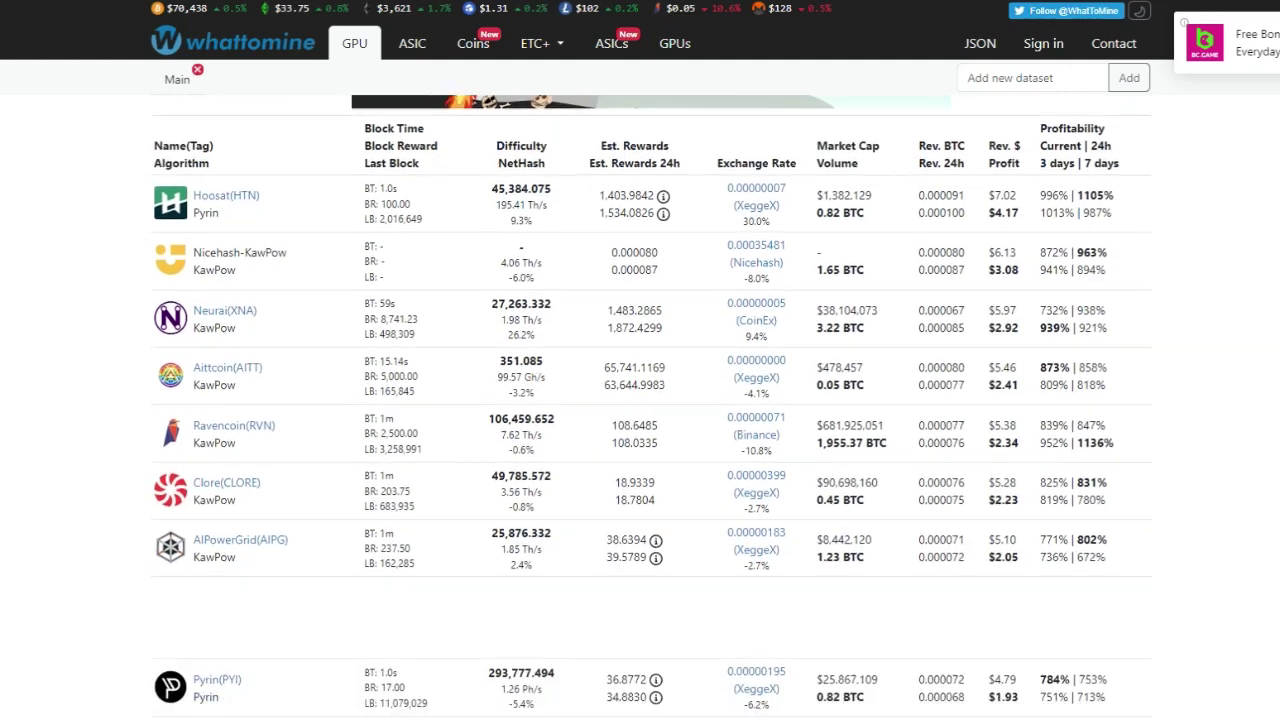
scroll(640, 400, down, 1)
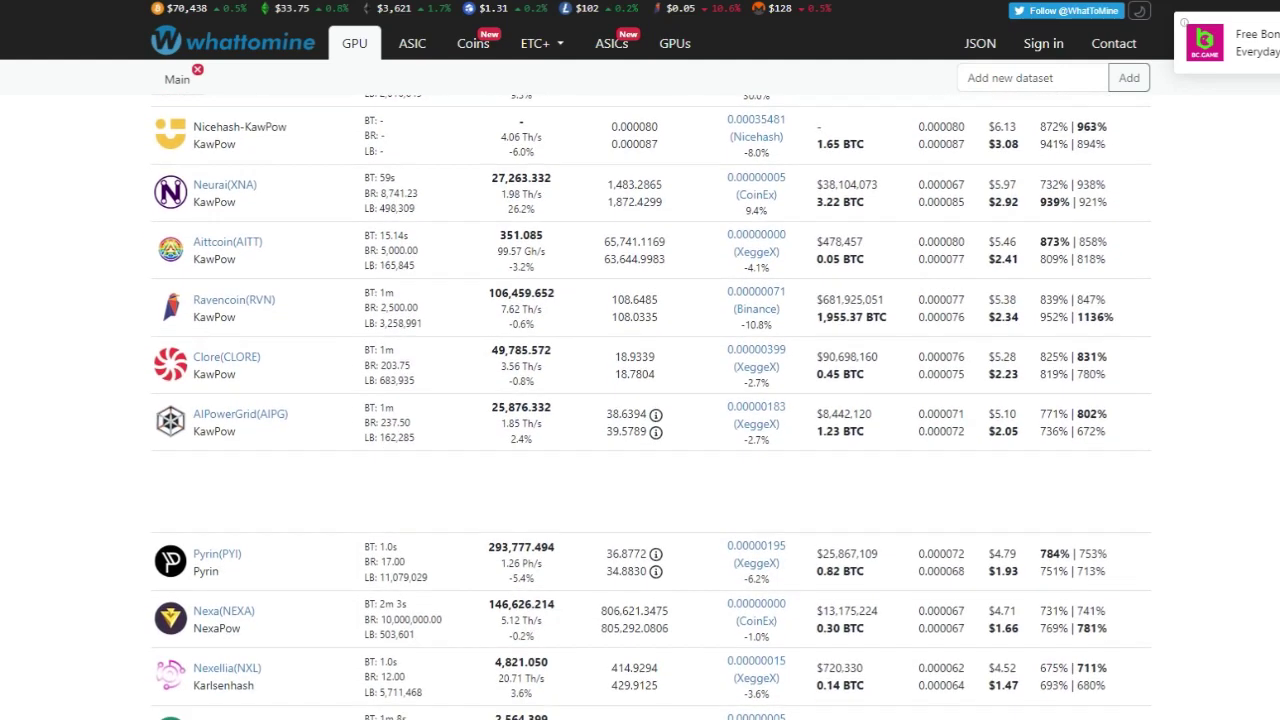
scroll(640, 400, down, 1)
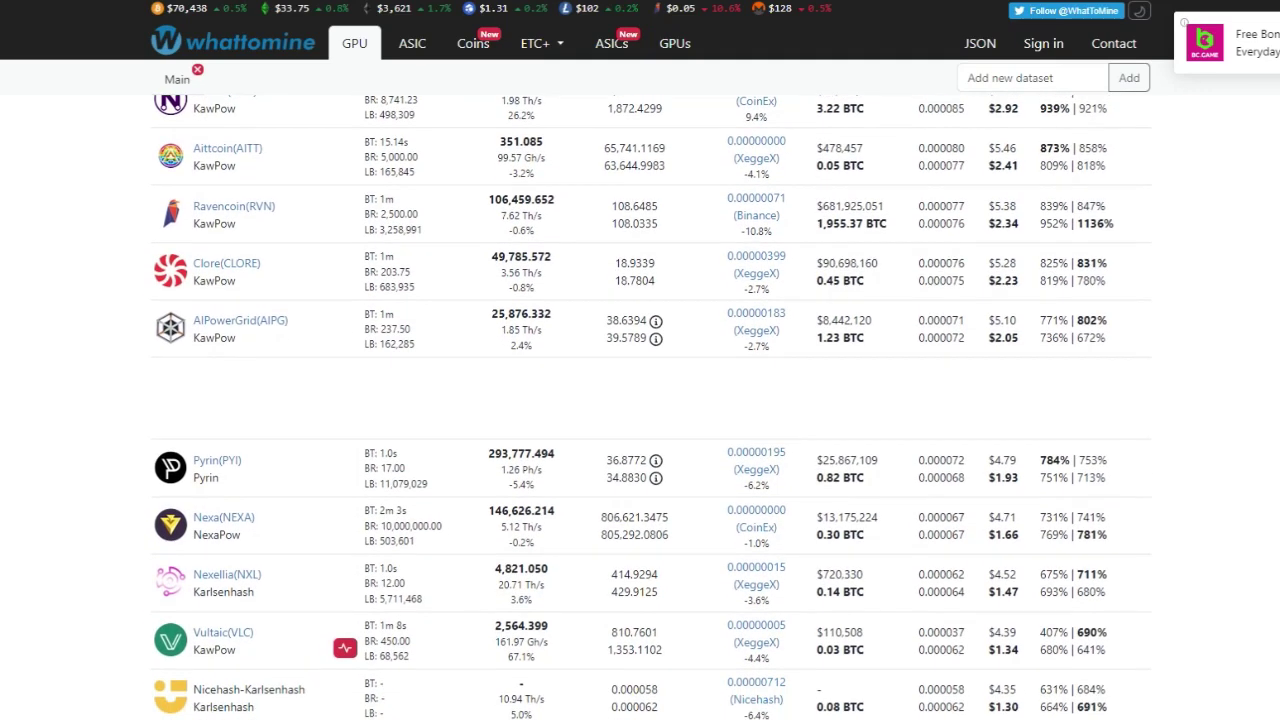
scroll(640, 400, down, 1)
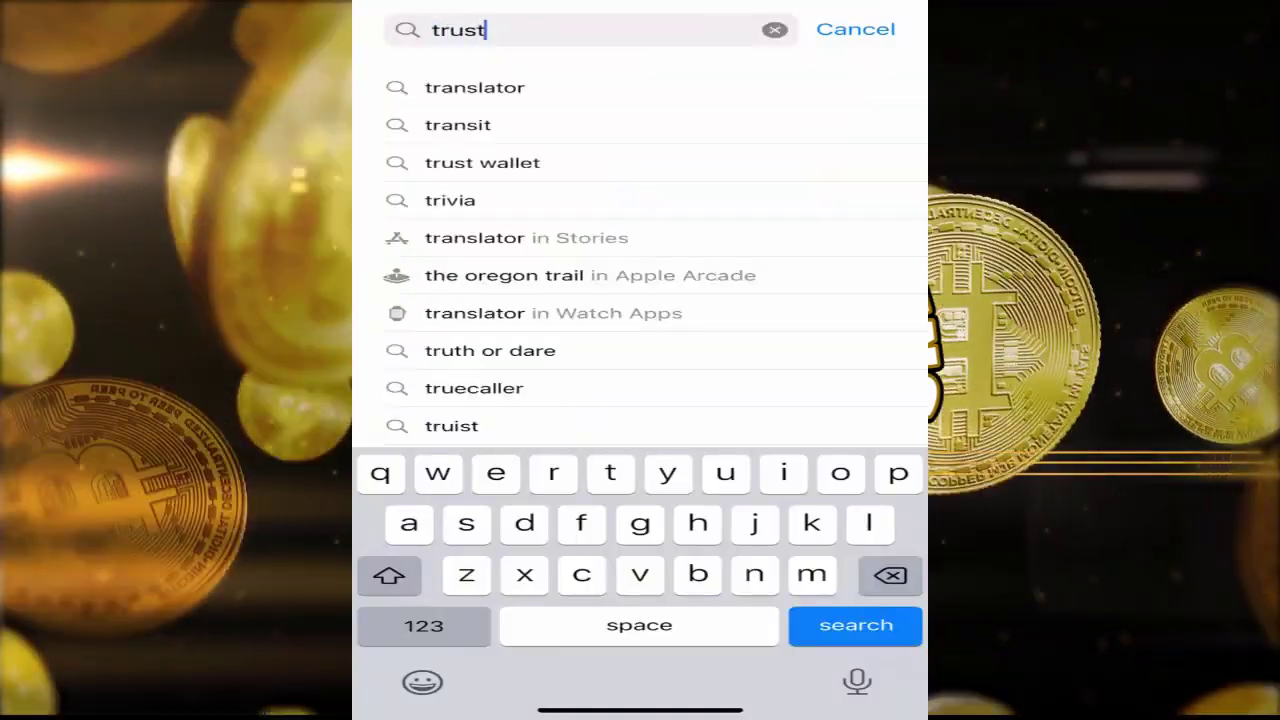
Search the App Store for "trust wallet" and look through the results.
text( waller)
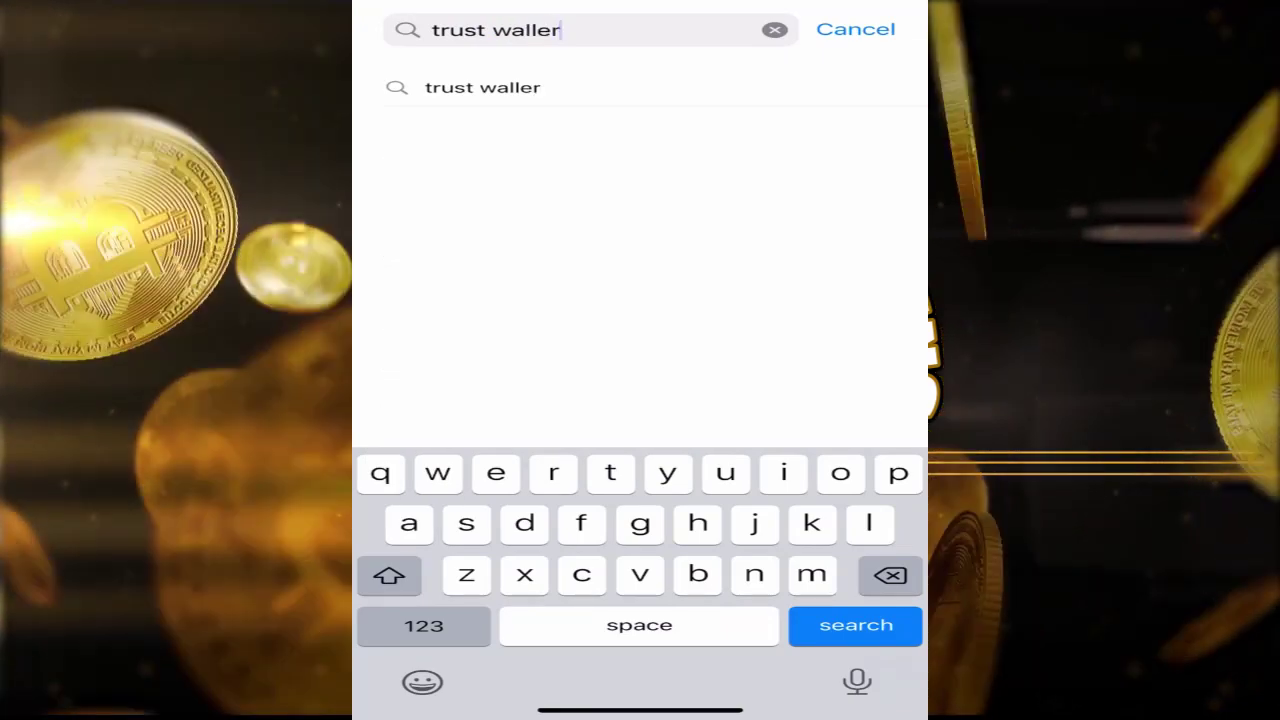
key(BackSpace)
text(t)
key(Return)
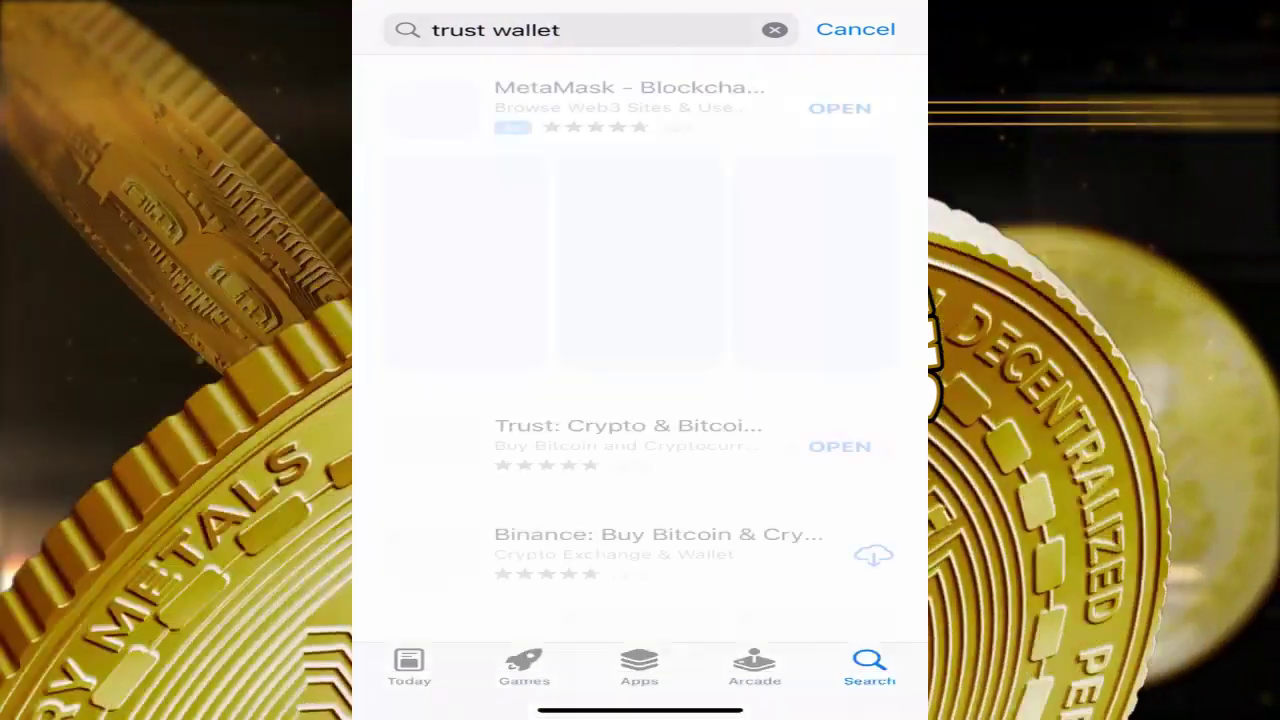
scroll(640, 380, down, 4)
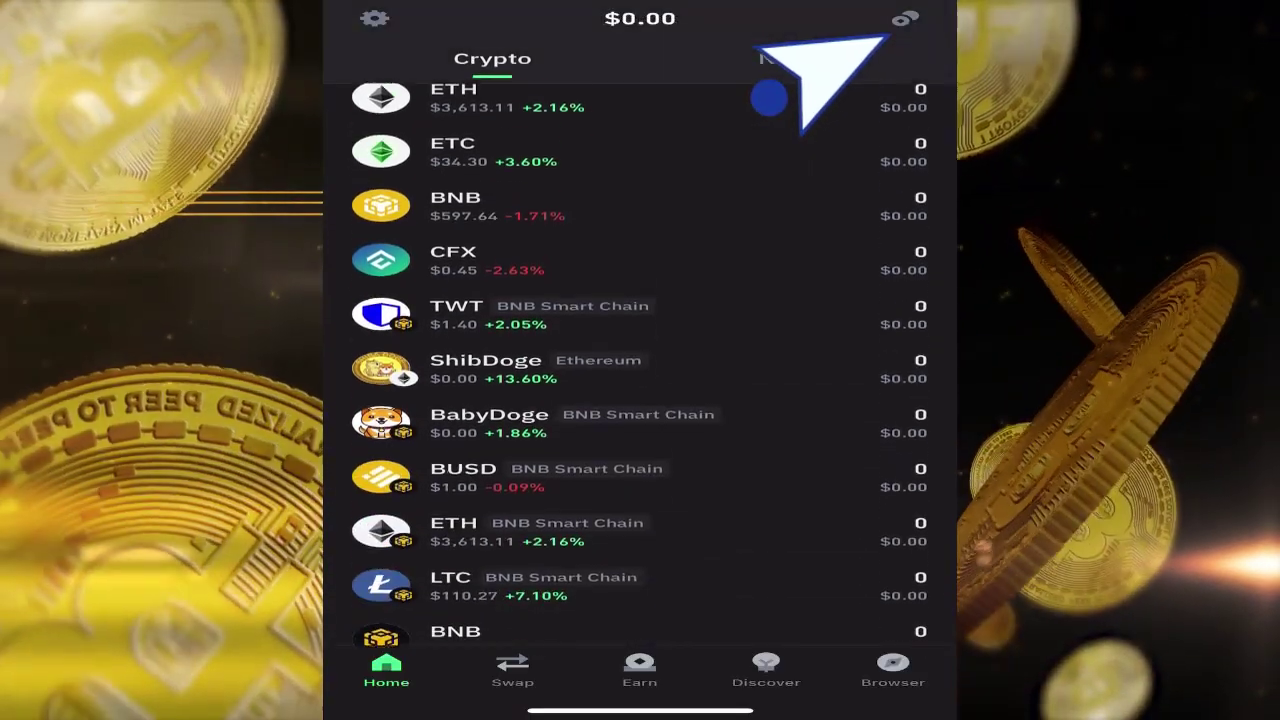
In Trust Wallet, search the manageable cryptocurrencies for "rave" and enable Ravencoin (RVN).
scroll(769, 97, down, 3)
scroll(769, 97, up, 10)
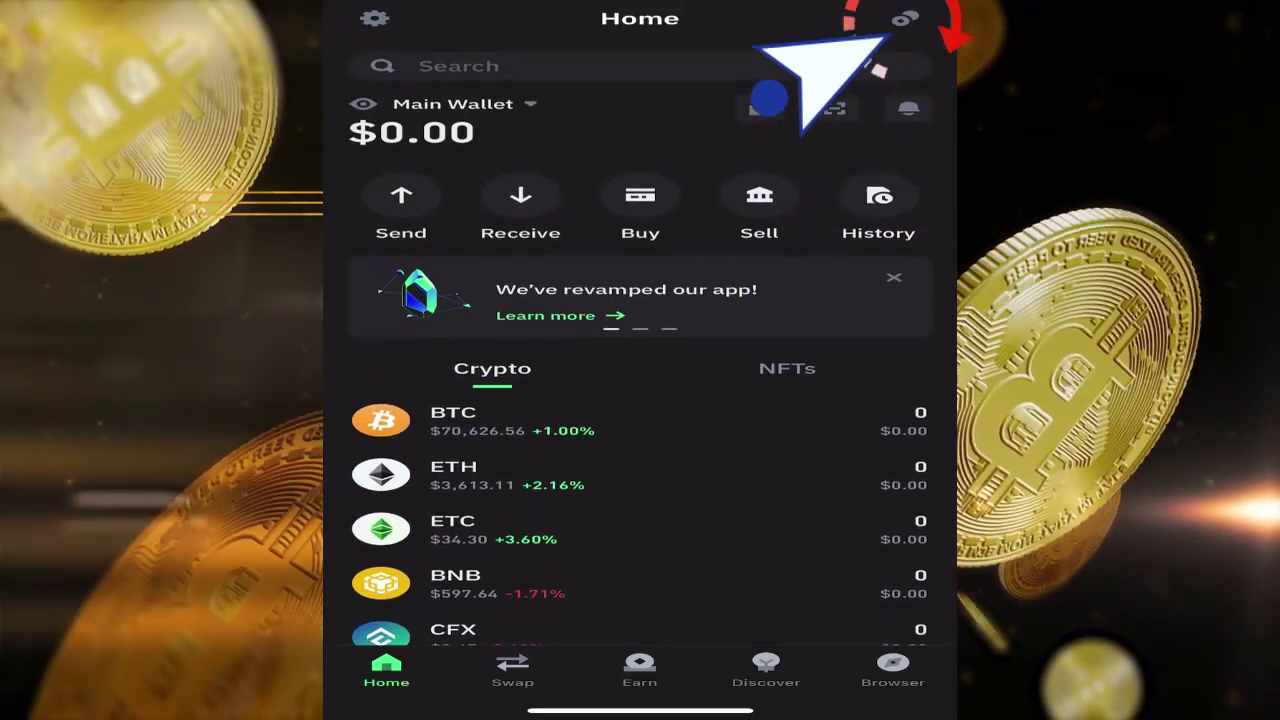
click(905, 18)
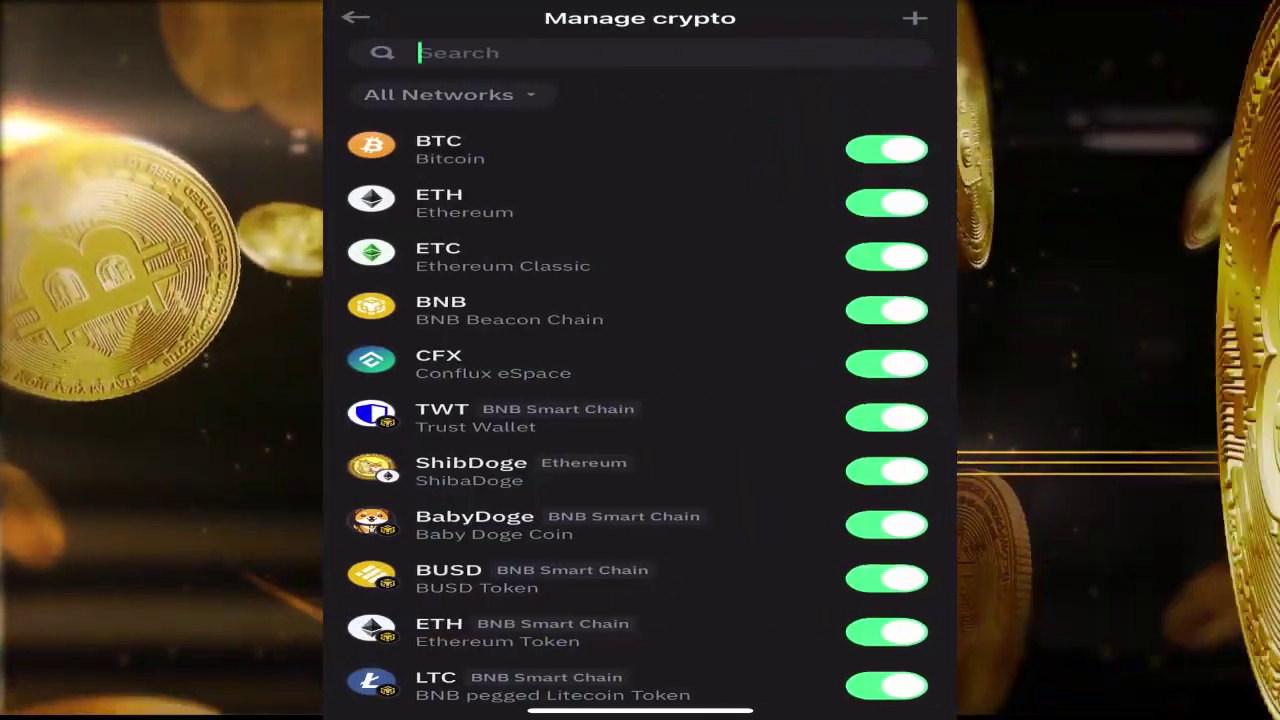
text(rave)
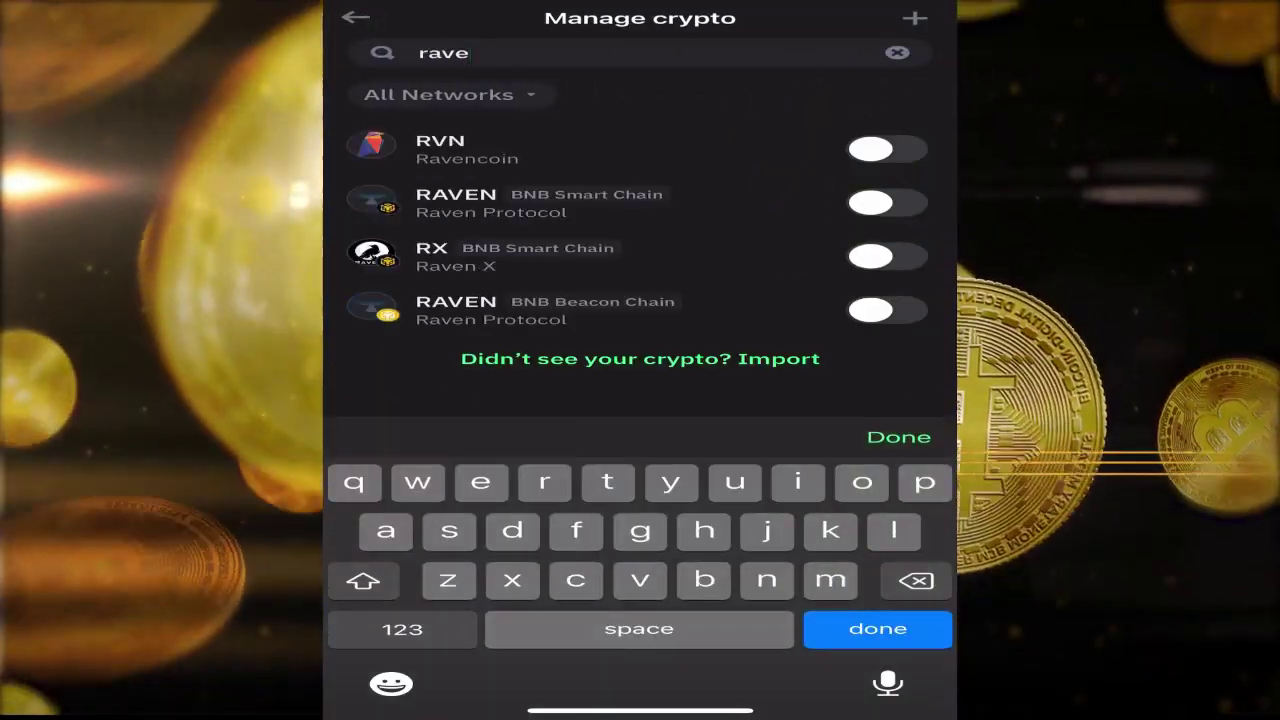
click(870, 148)
click(355, 17)
Open the Ravencoin asset in the wallet and bring up its receiving address.
scroll(640, 400, down, 3)
click(429, 277)
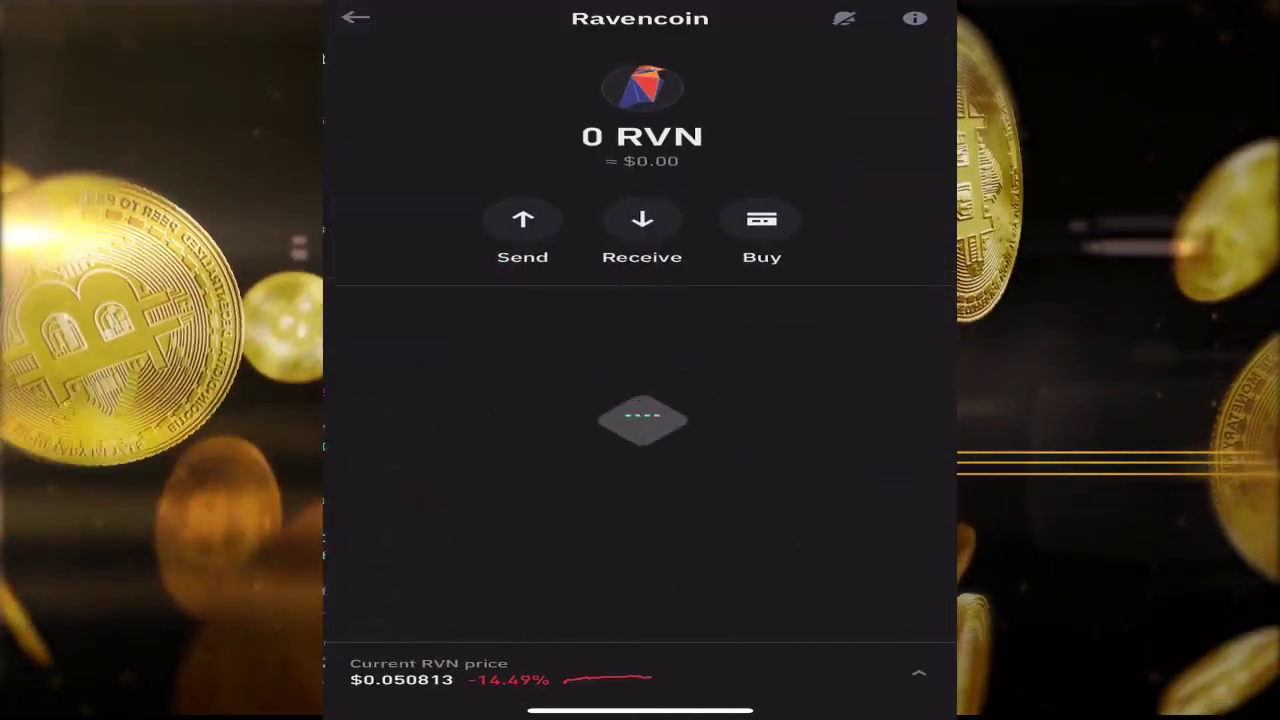
click(642, 222)
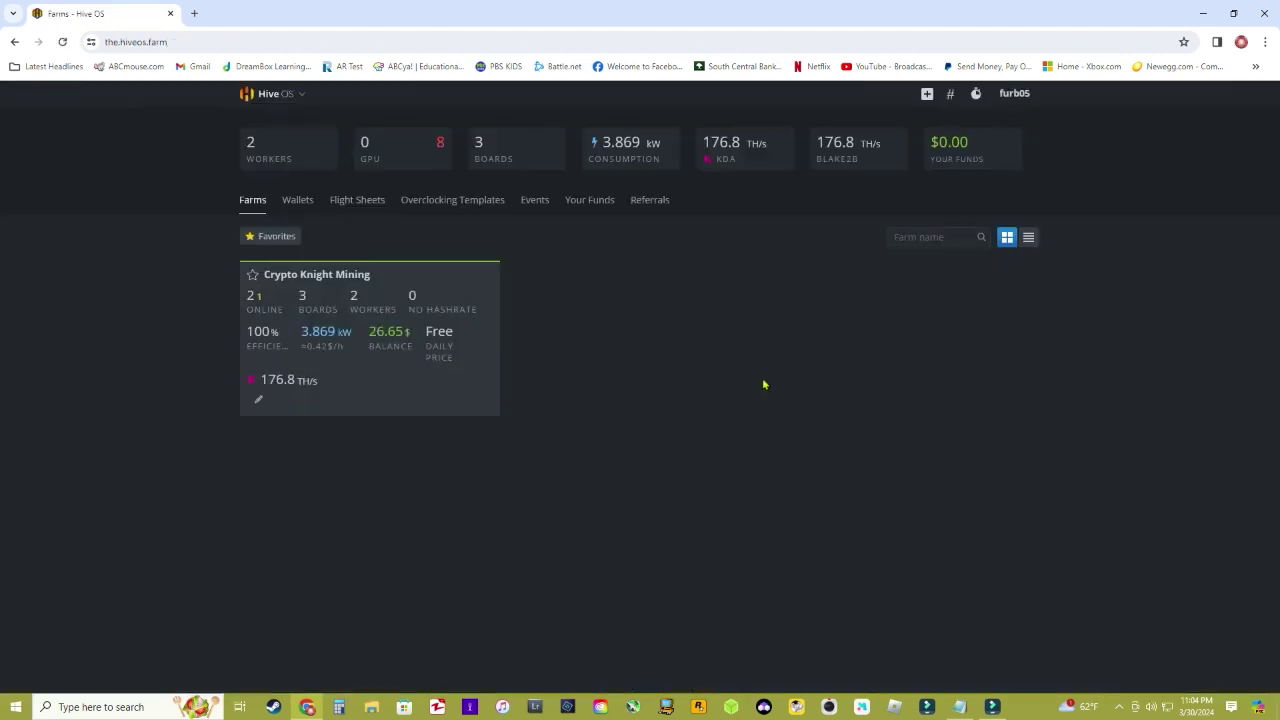
Open the wallets of the Crypto Knight Mining farm in Hive OS and copy the Ravencoin address from the Notepad note.
click(359, 378)
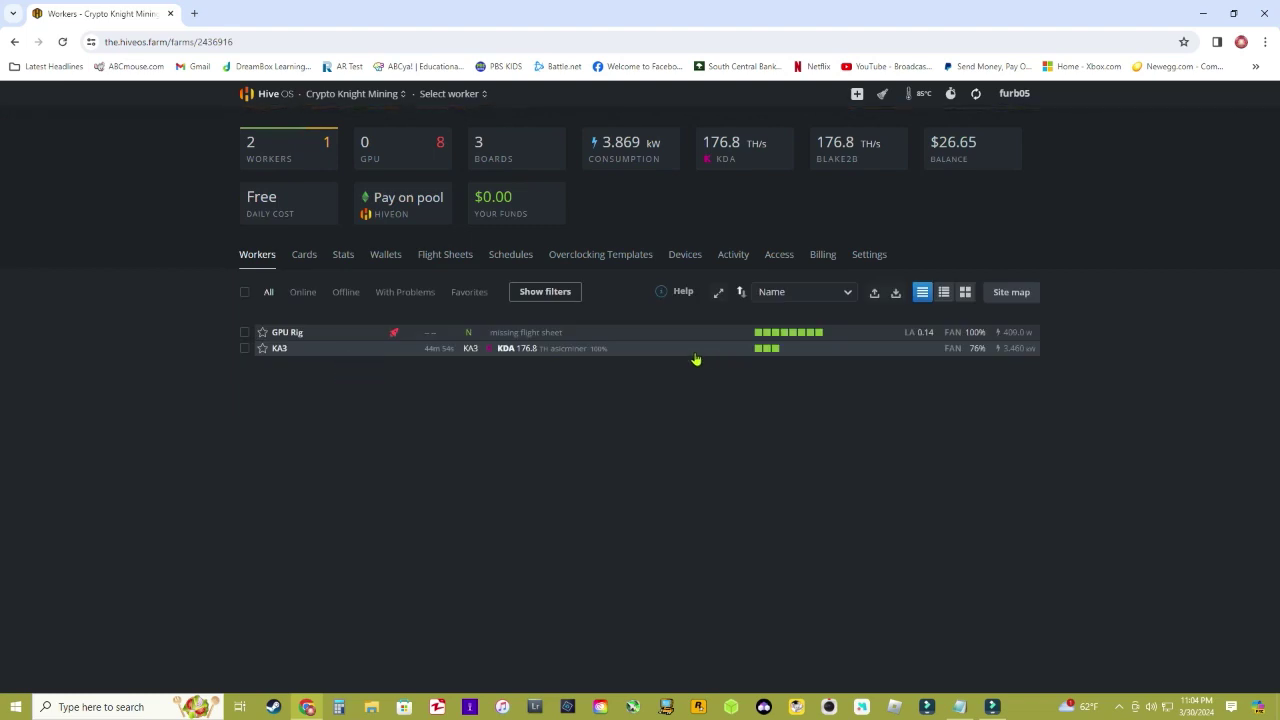
click(384, 257)
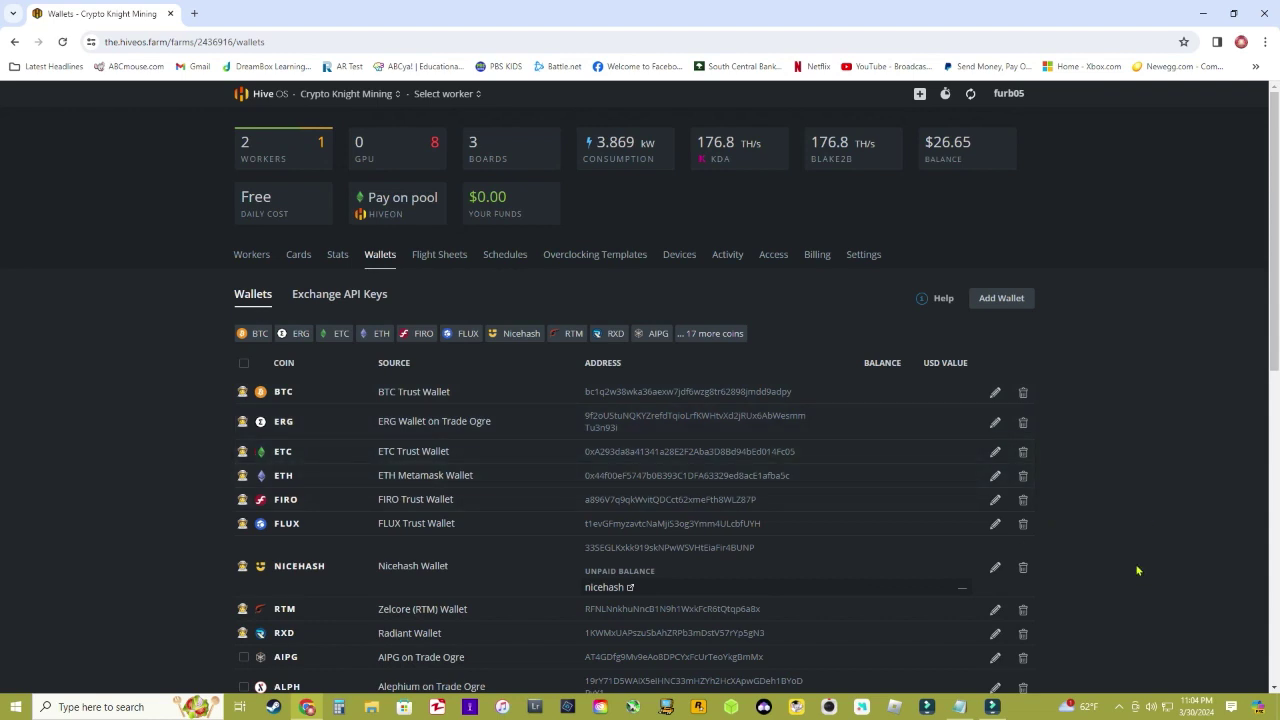
click(959, 706)
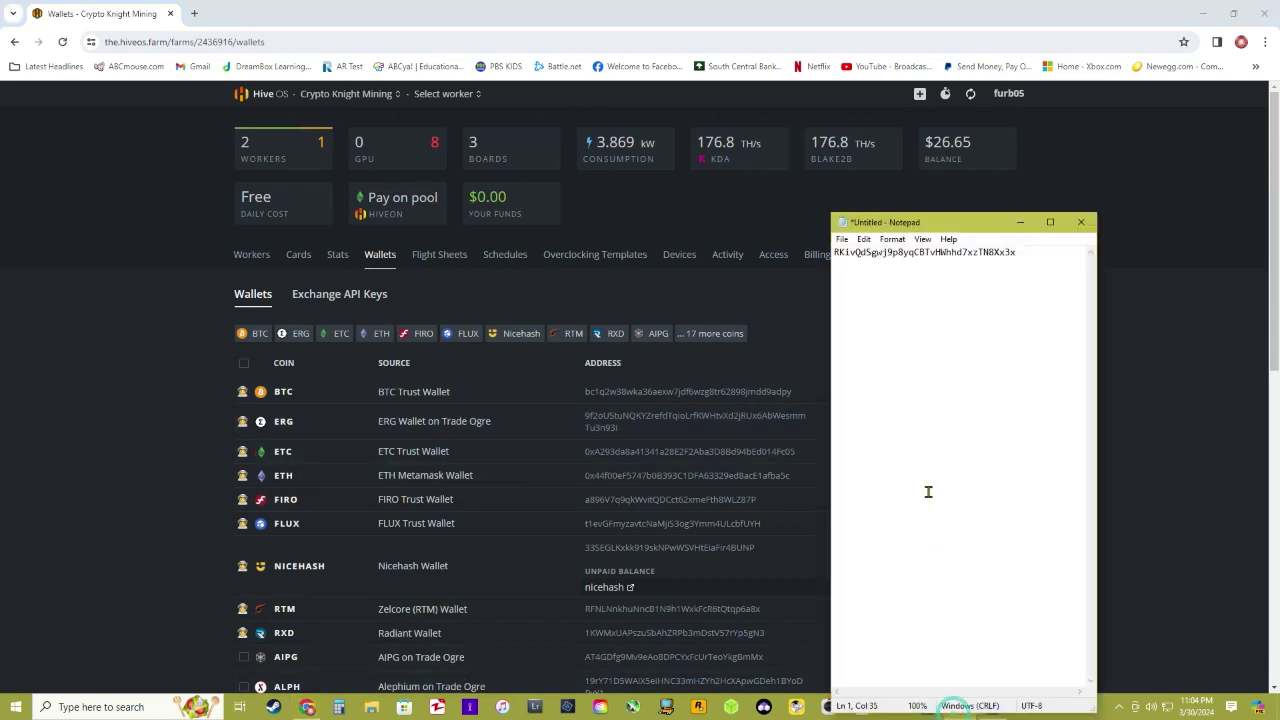
drag(1046, 260, 826, 254)
key(ctrl+c)
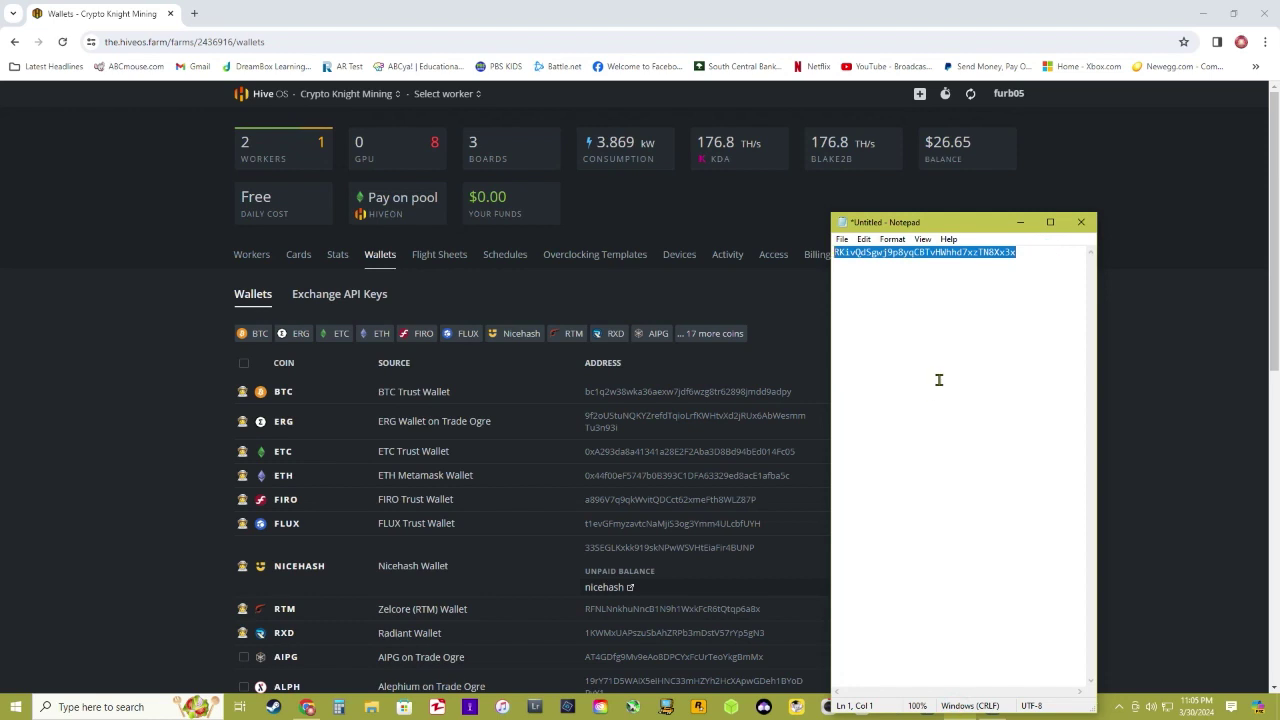
click(1022, 224)
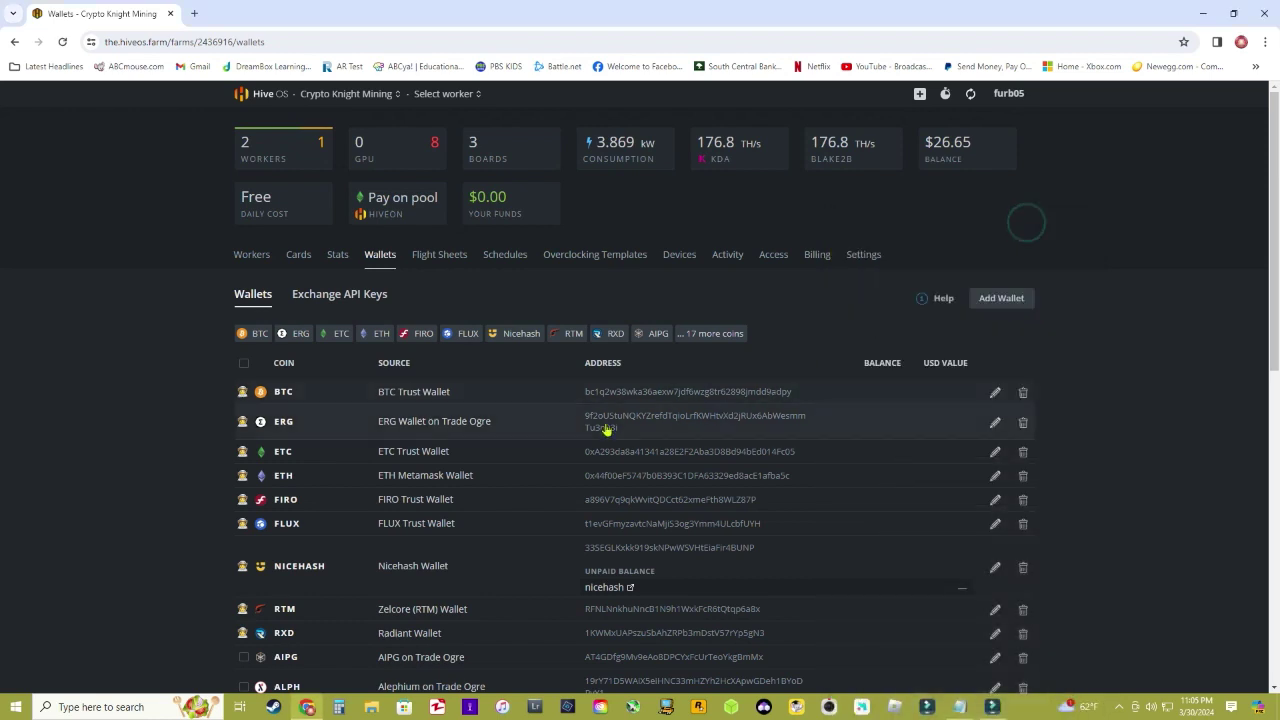
Create a new wallet for coin RVN with the copied address and the name "RVN on Trust Wallet".
click(1001, 297)
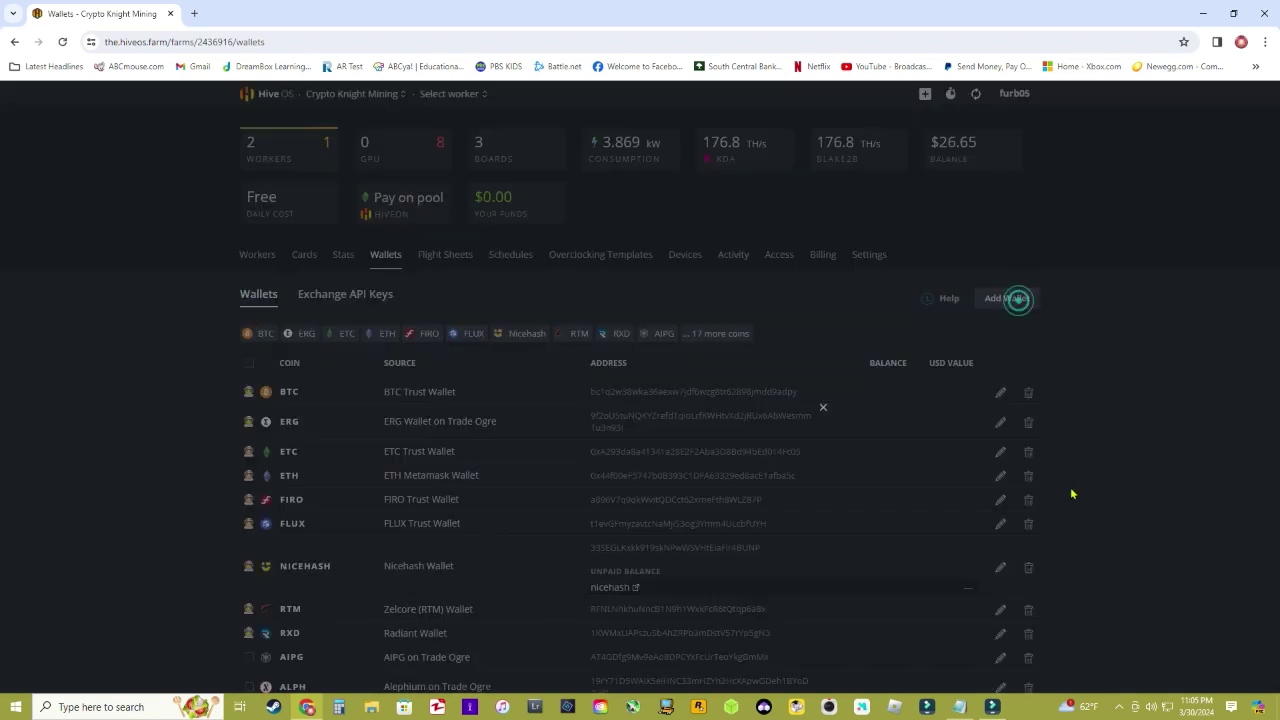
click(490, 249)
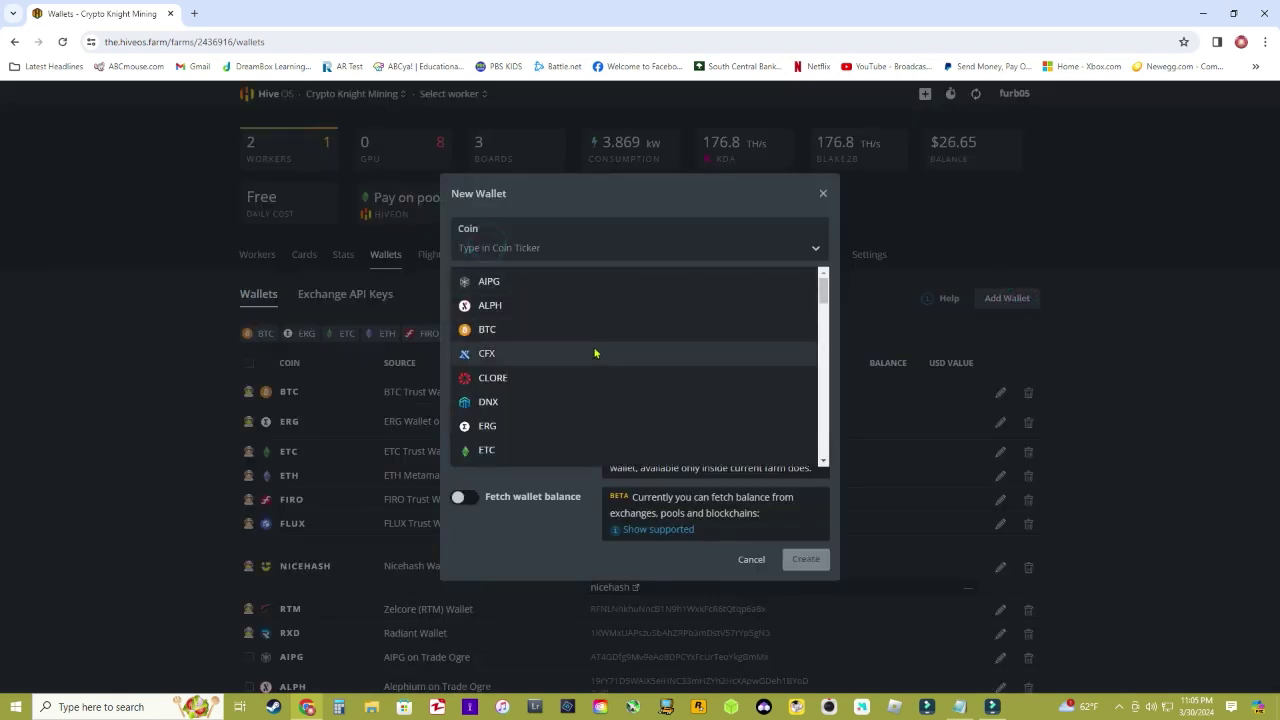
text(r)
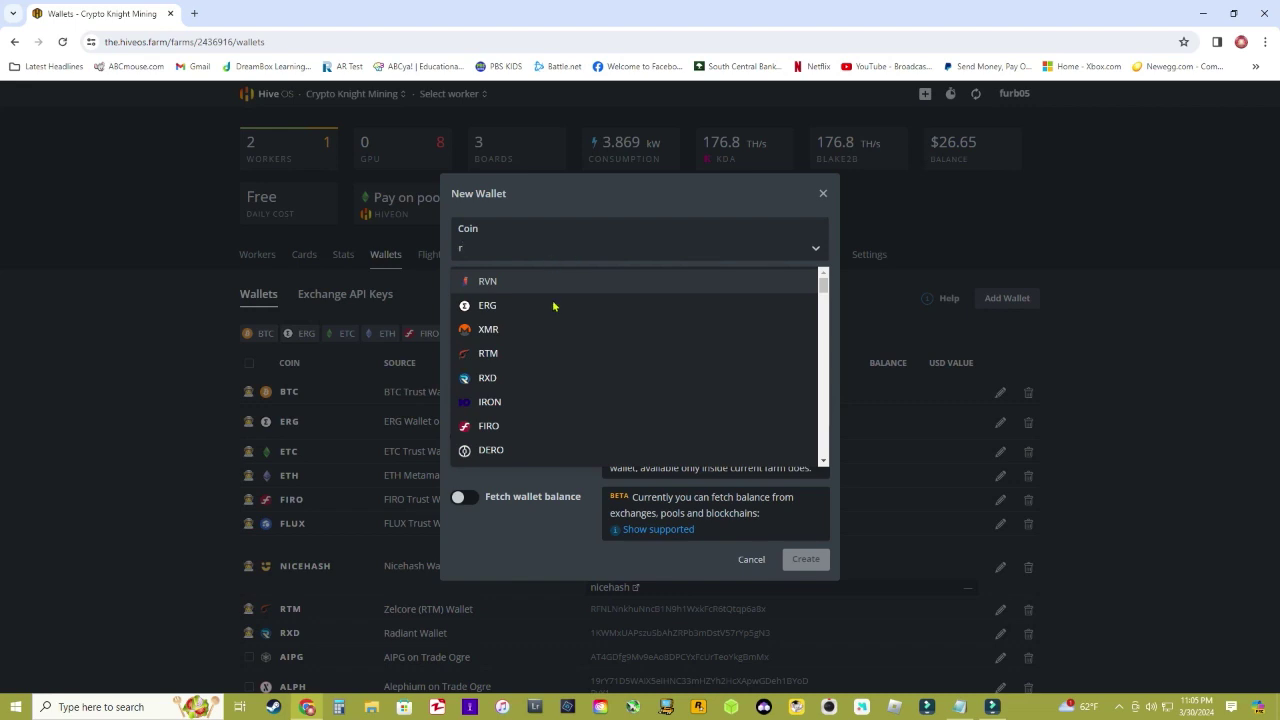
click(551, 286)
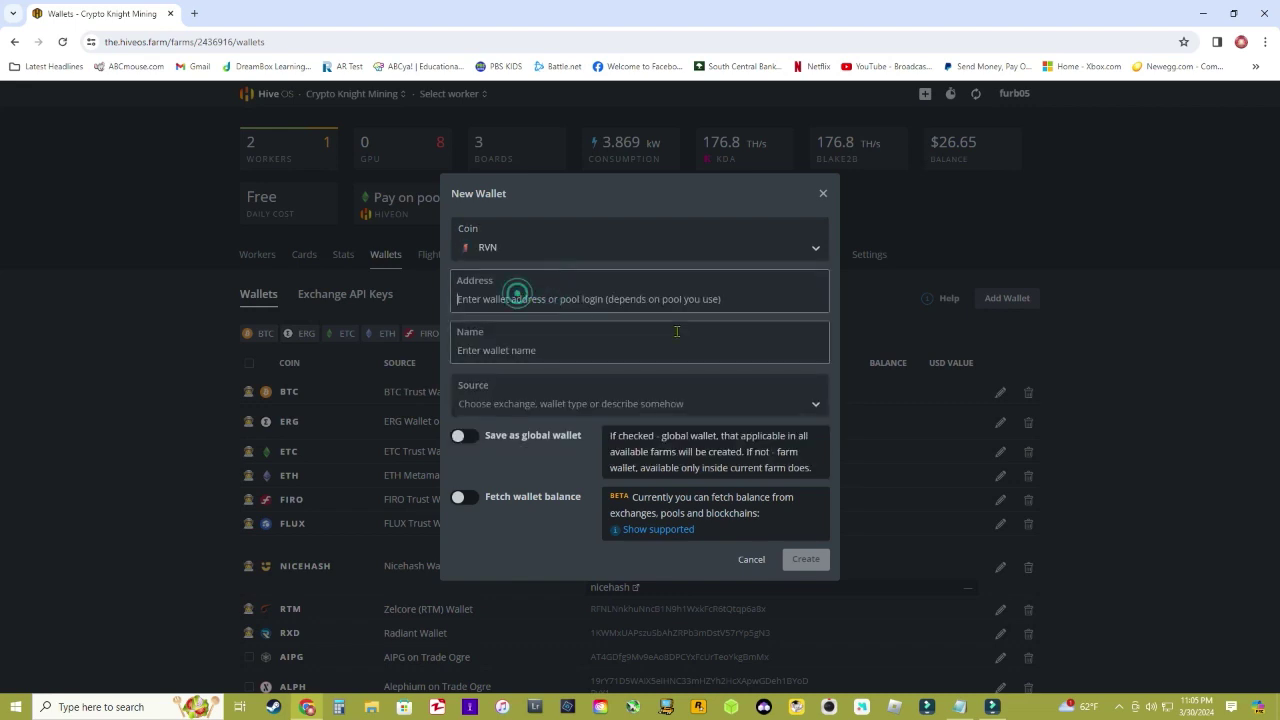
key(ctrl+v)
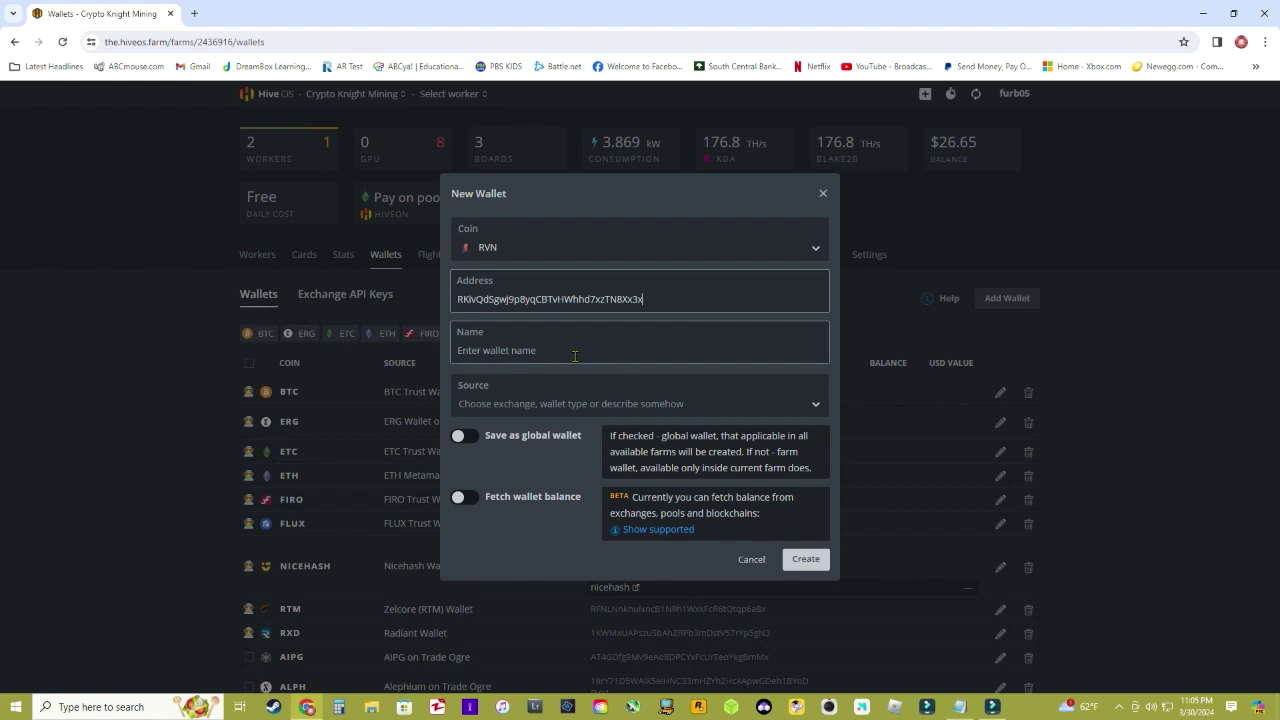
click(575, 356)
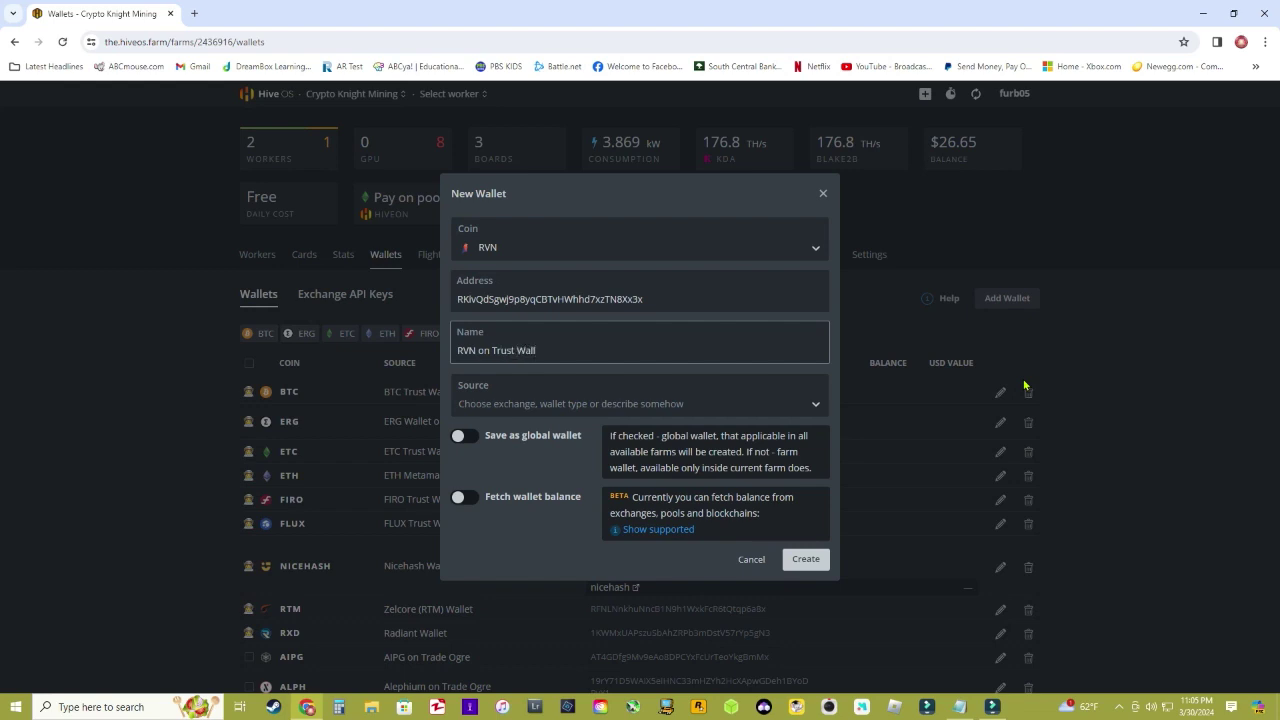
click(813, 560)
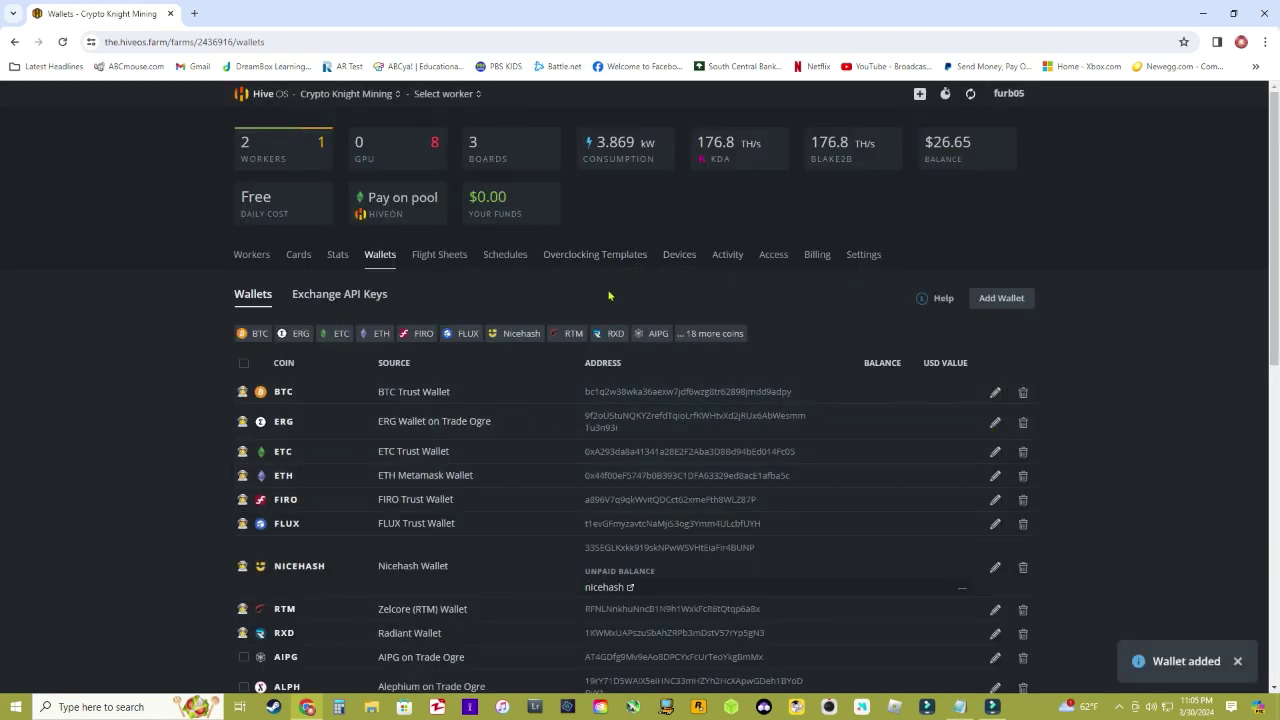
Start a new flight sheet with coin RVN and the wallet "RVN on Trust Wallet".
click(439, 257)
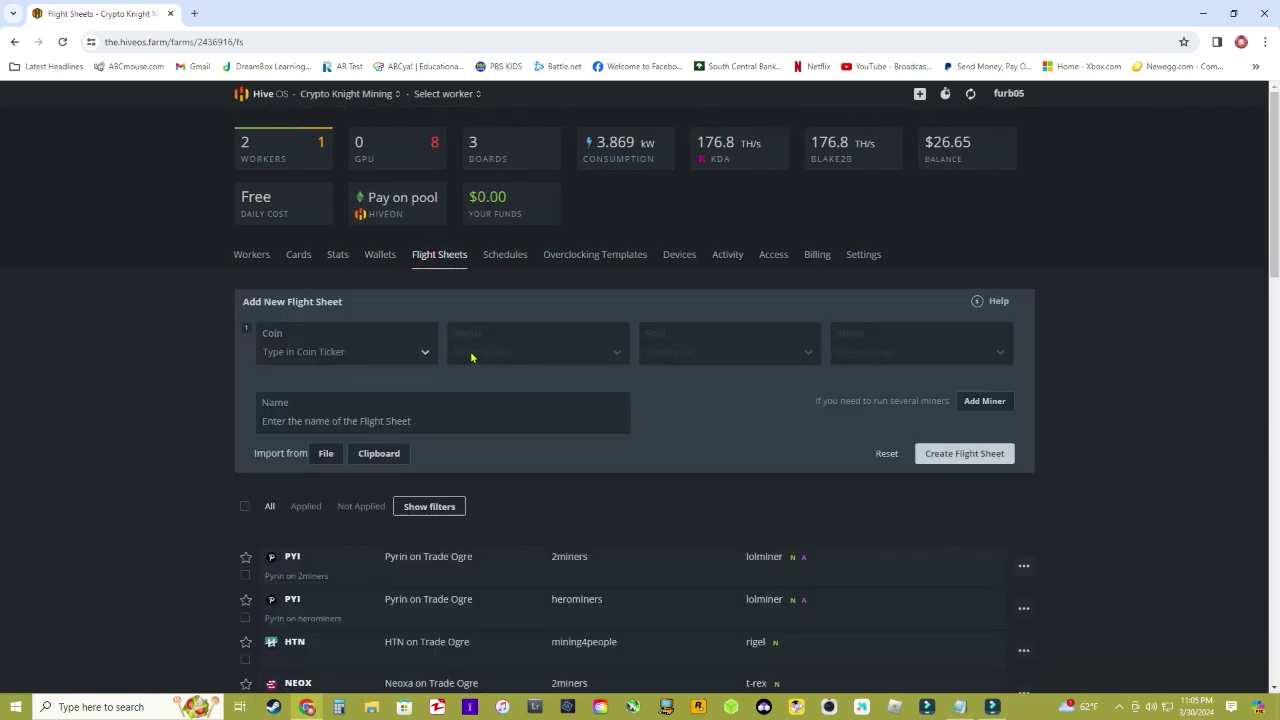
click(360, 349)
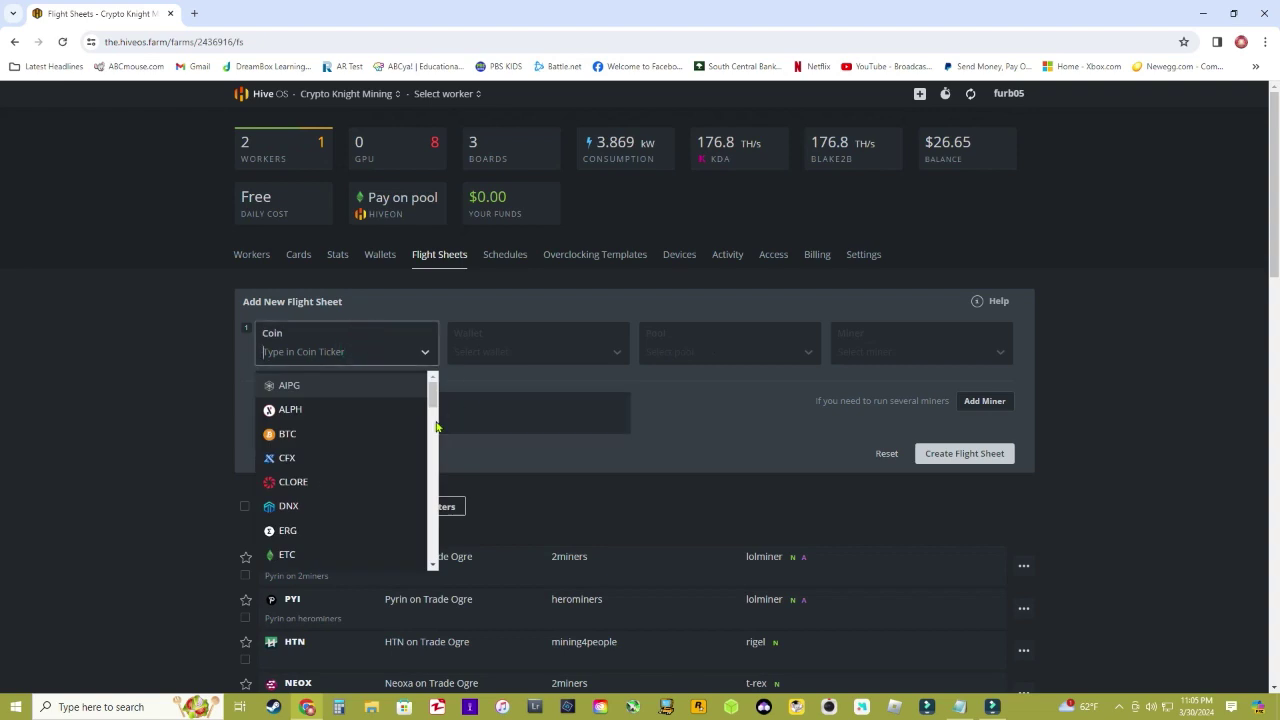
text(rvn)
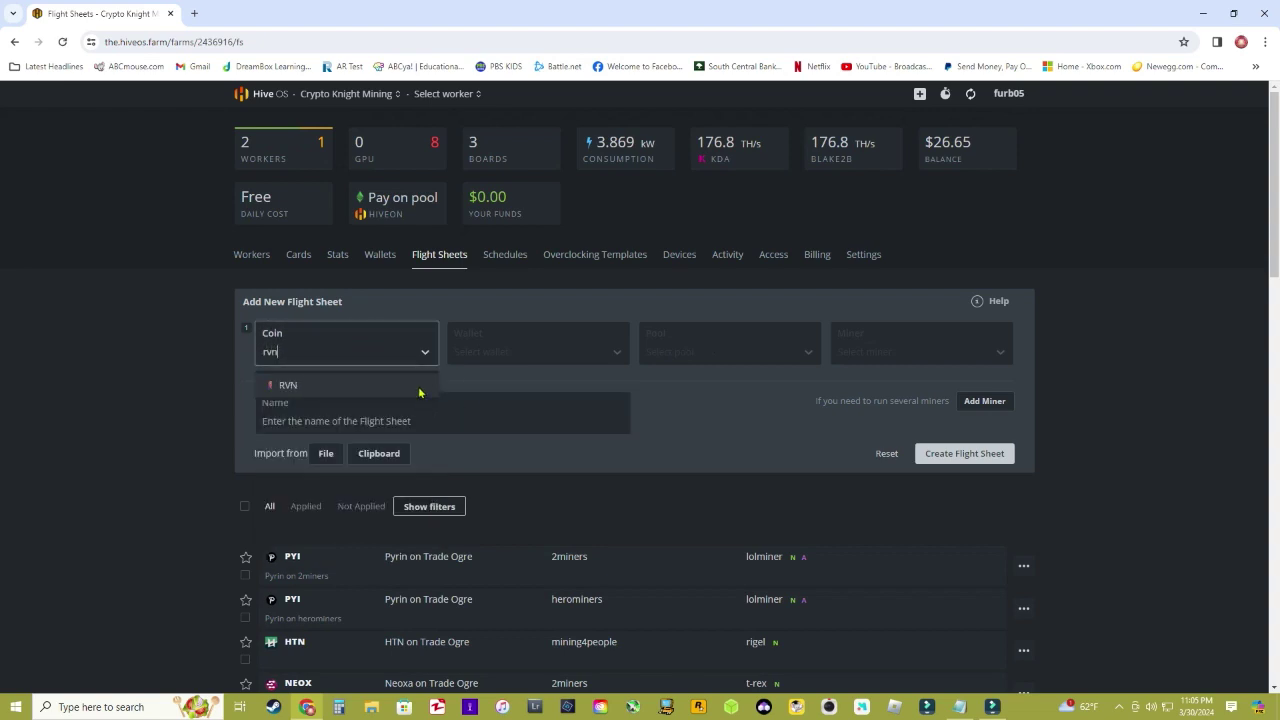
click(420, 386)
click(497, 355)
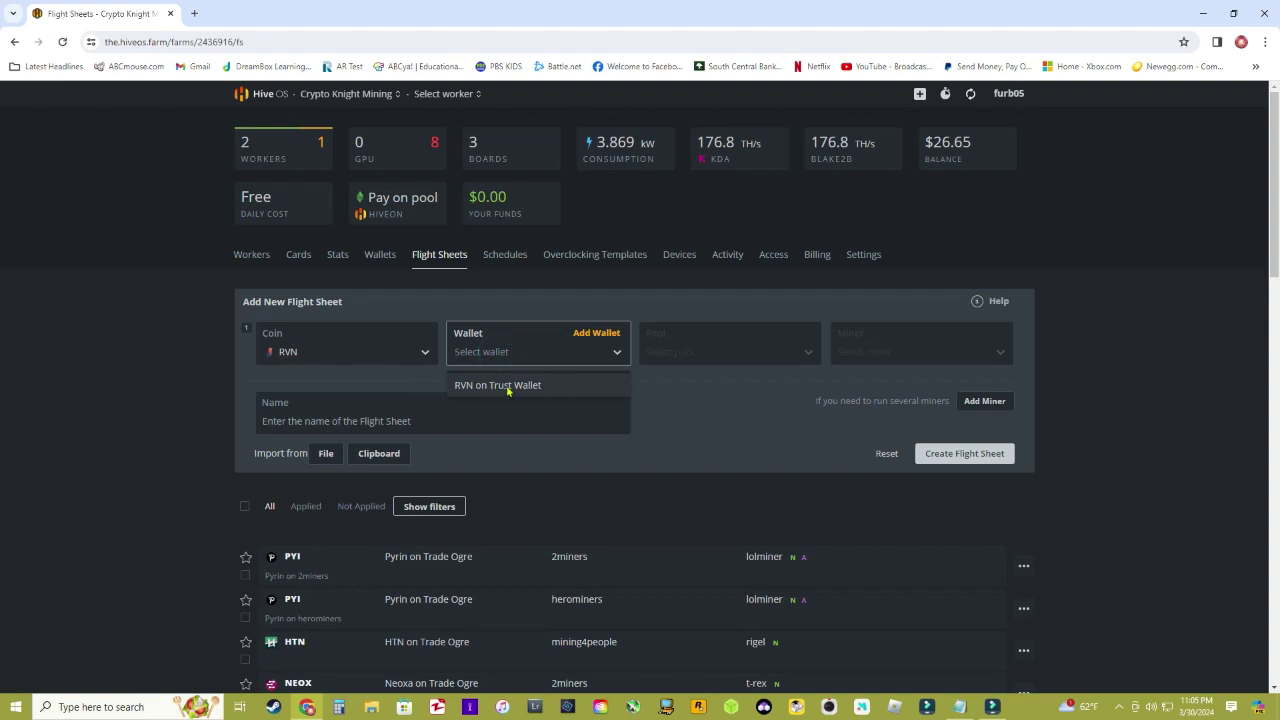
click(507, 387)
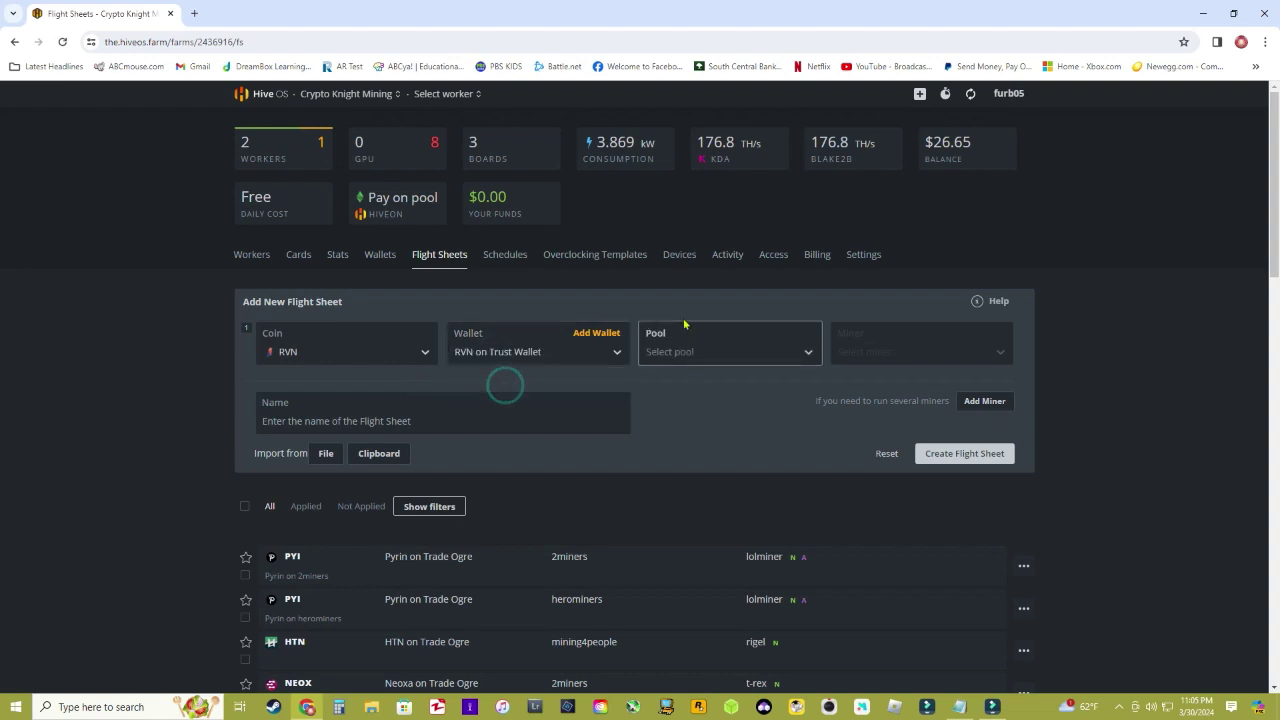
Look through the mining pools offered for the RVN flight sheet.
click(730, 352)
scroll(715, 525, down, 10)
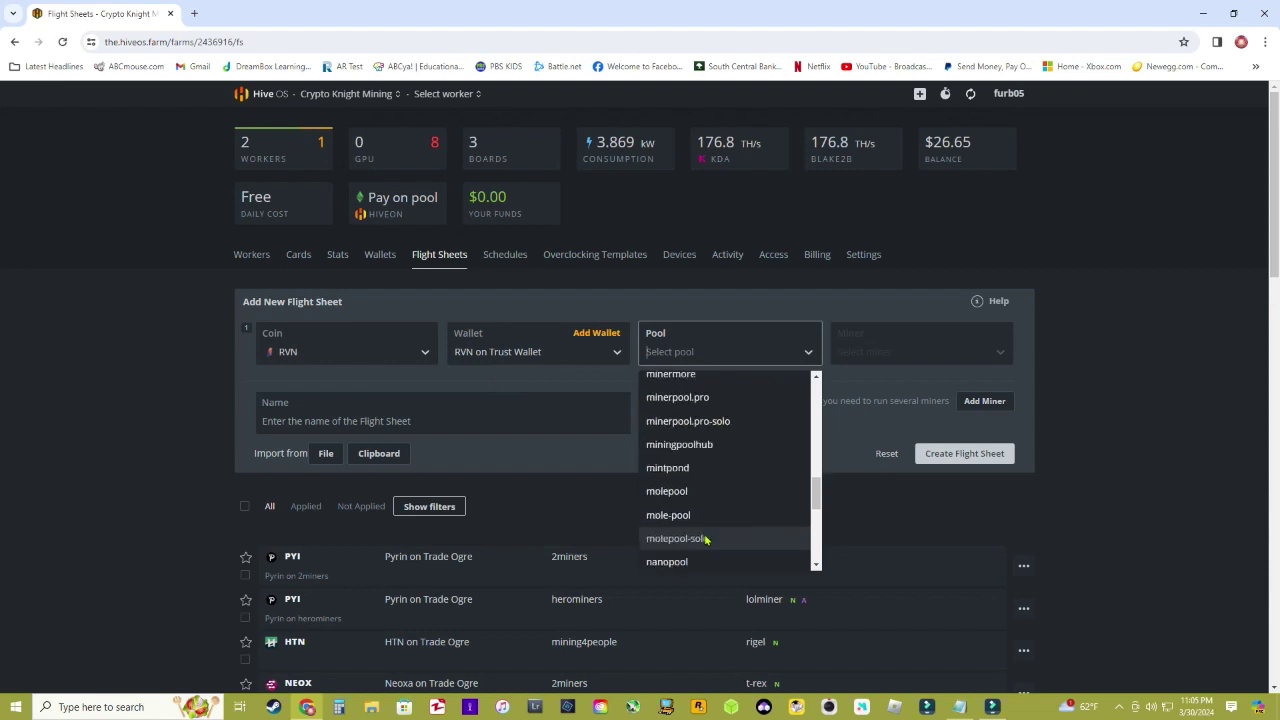
scroll(715, 520, up, 10)
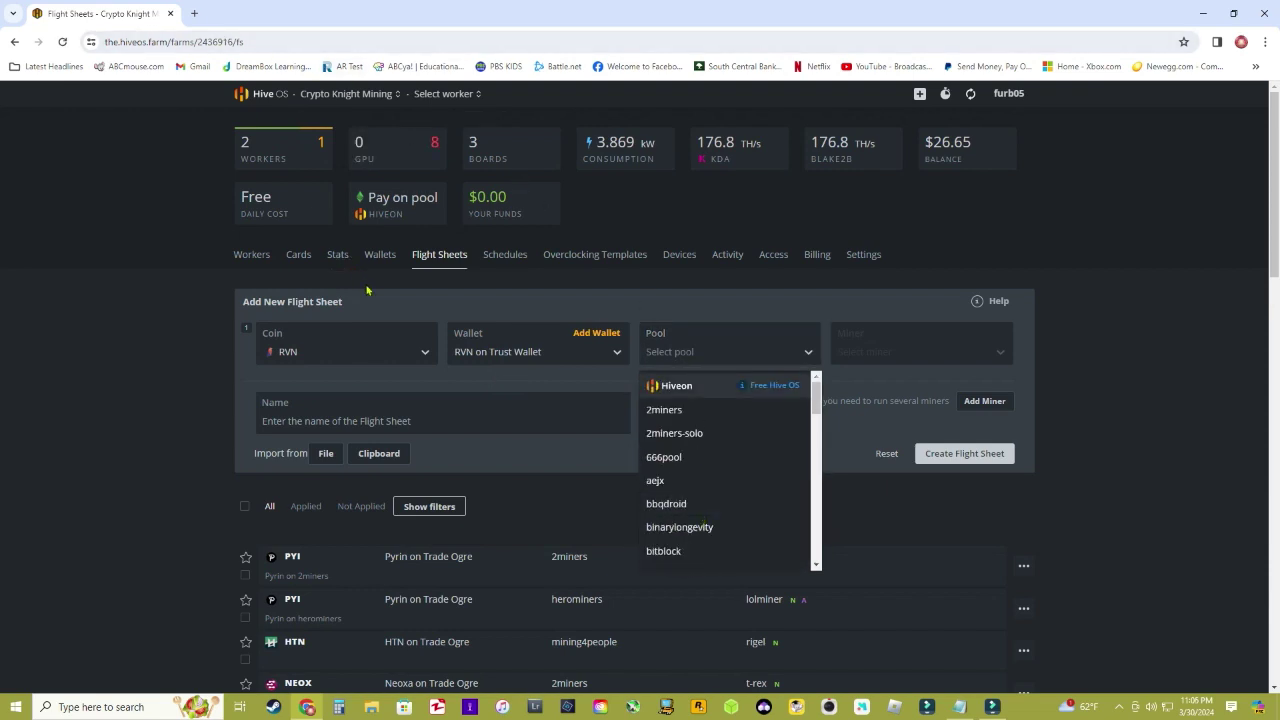
Open the MiningPoolStats website in a new browser tab.
key(ctrl+t)
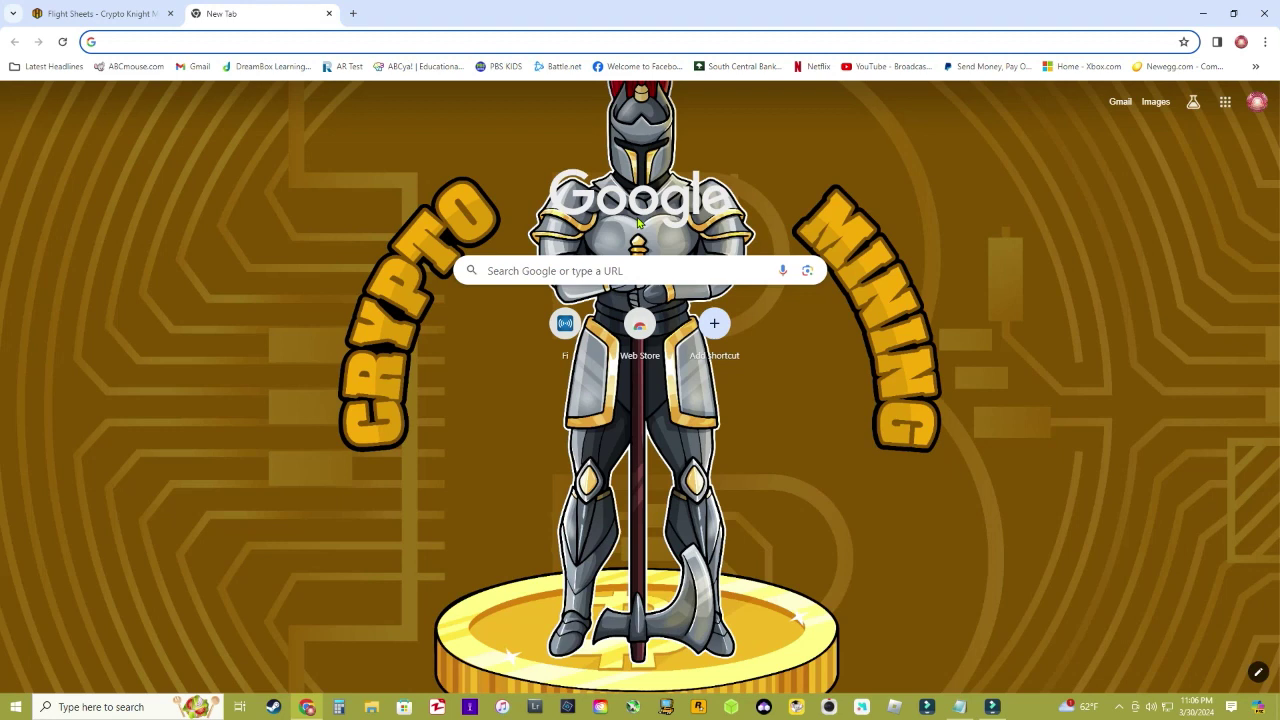
text(miningpool)
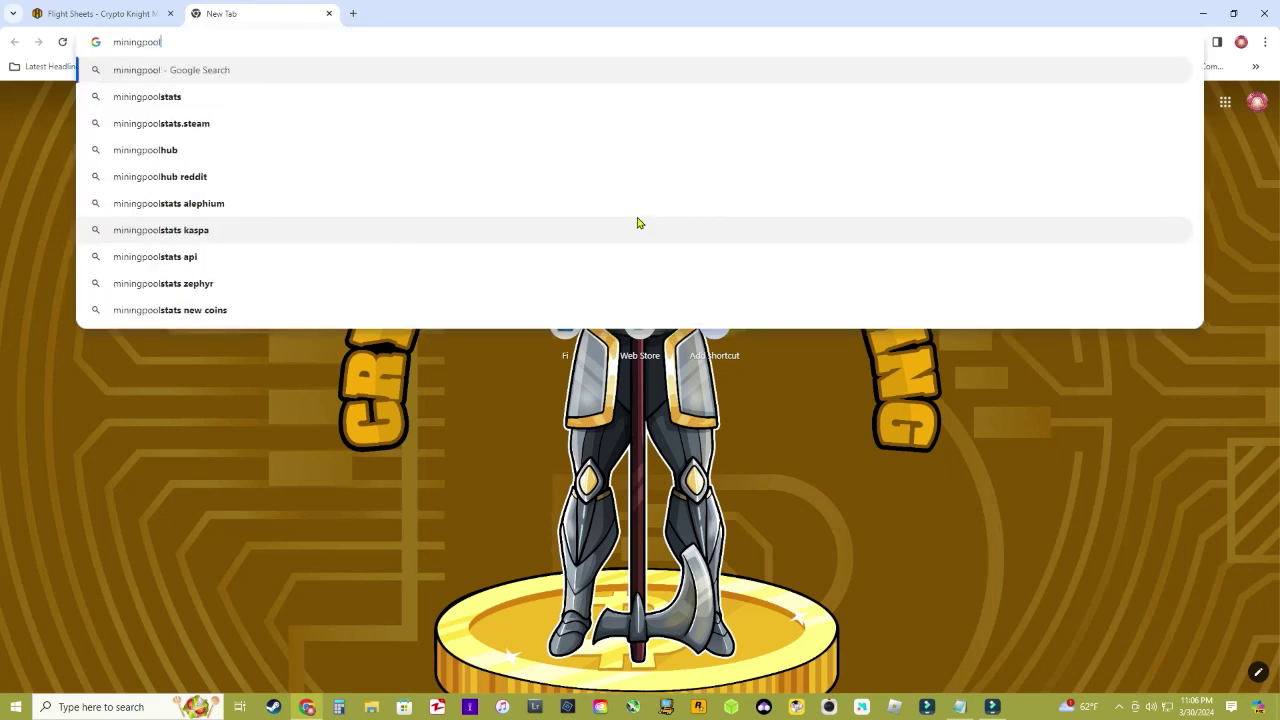
text(stats)
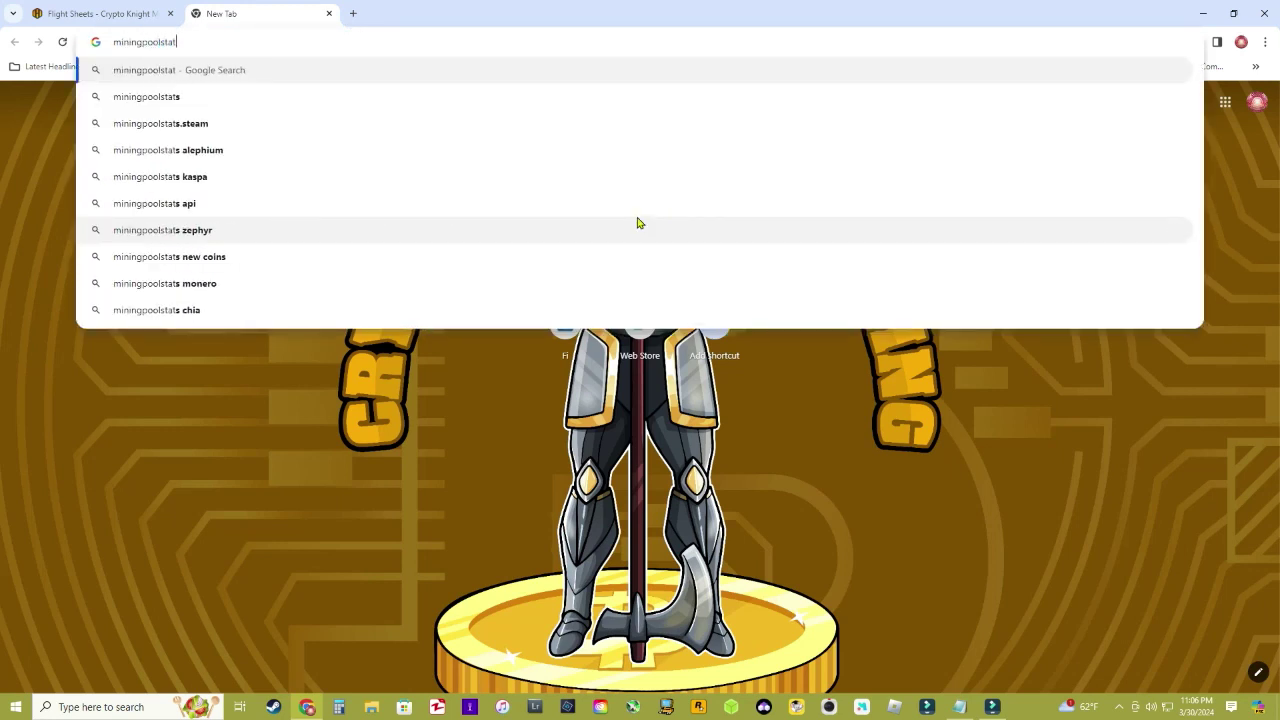
key(Return)
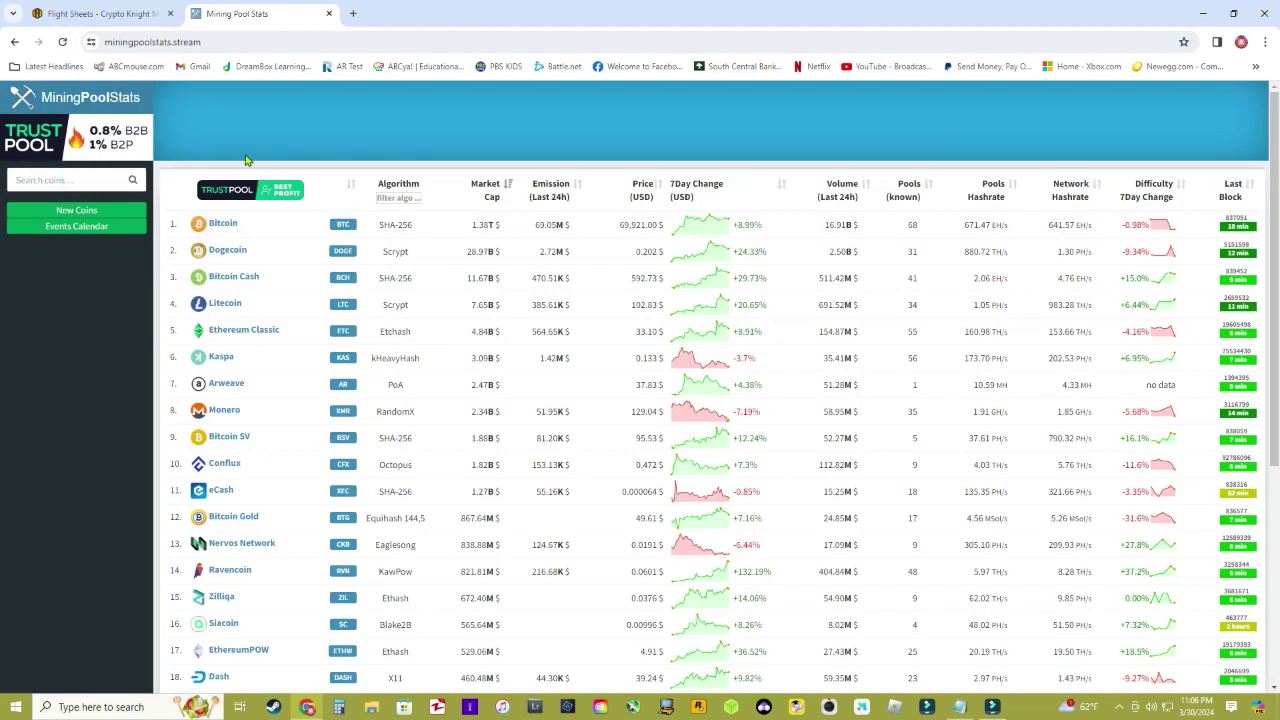
Search the MiningPoolStats coins for rvn and open the Ravencoin pool list.
text(rav)
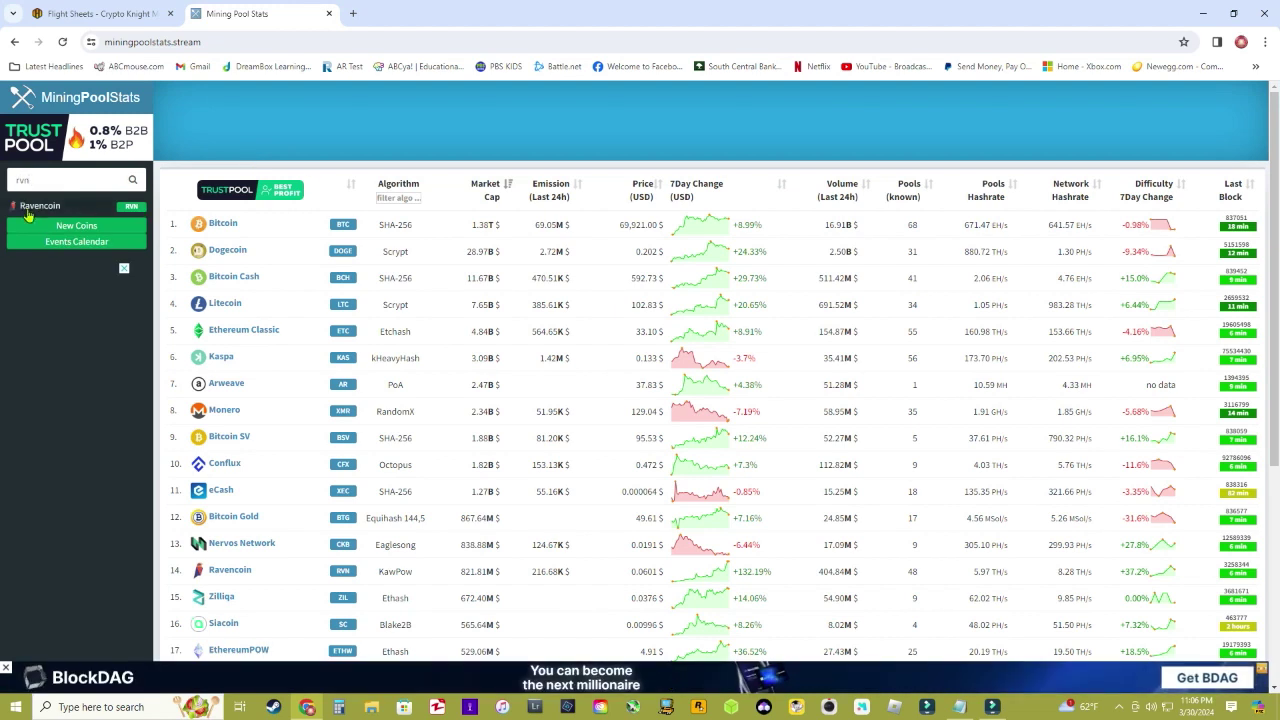
click(40, 205)
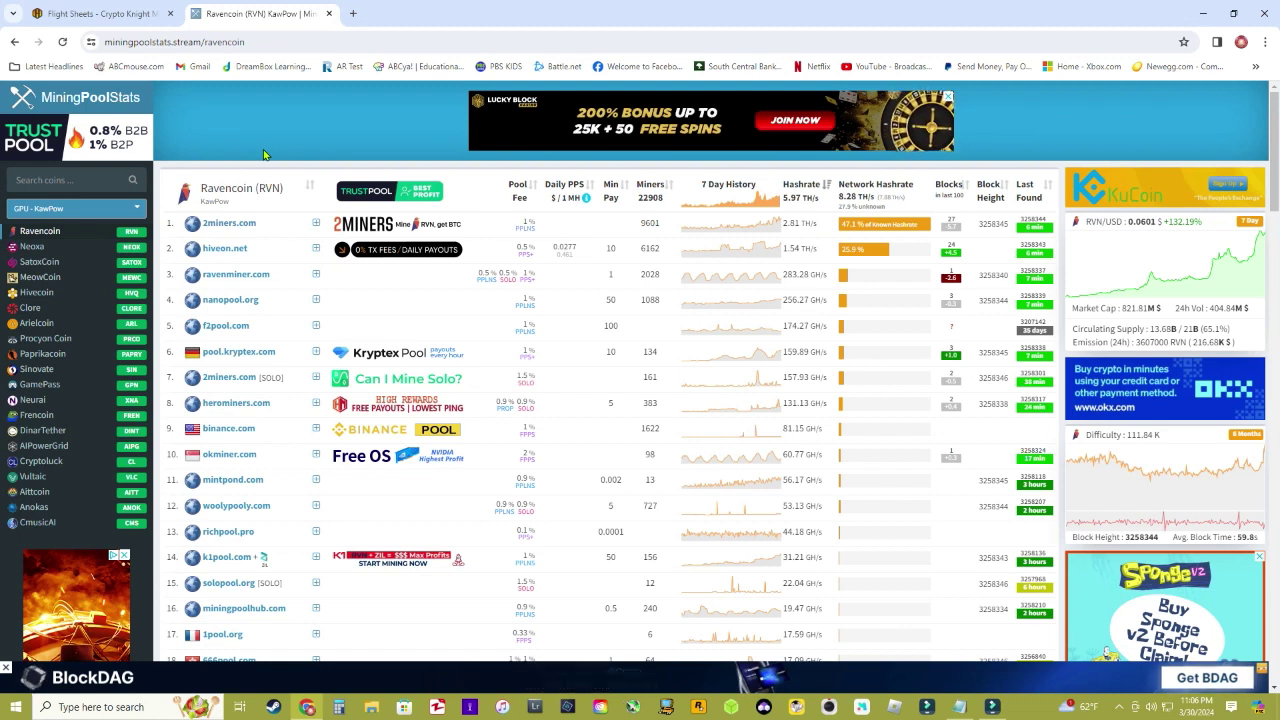
Return to the Hive OS flight sheet and look through its RVN pool choices again.
click(110, 14)
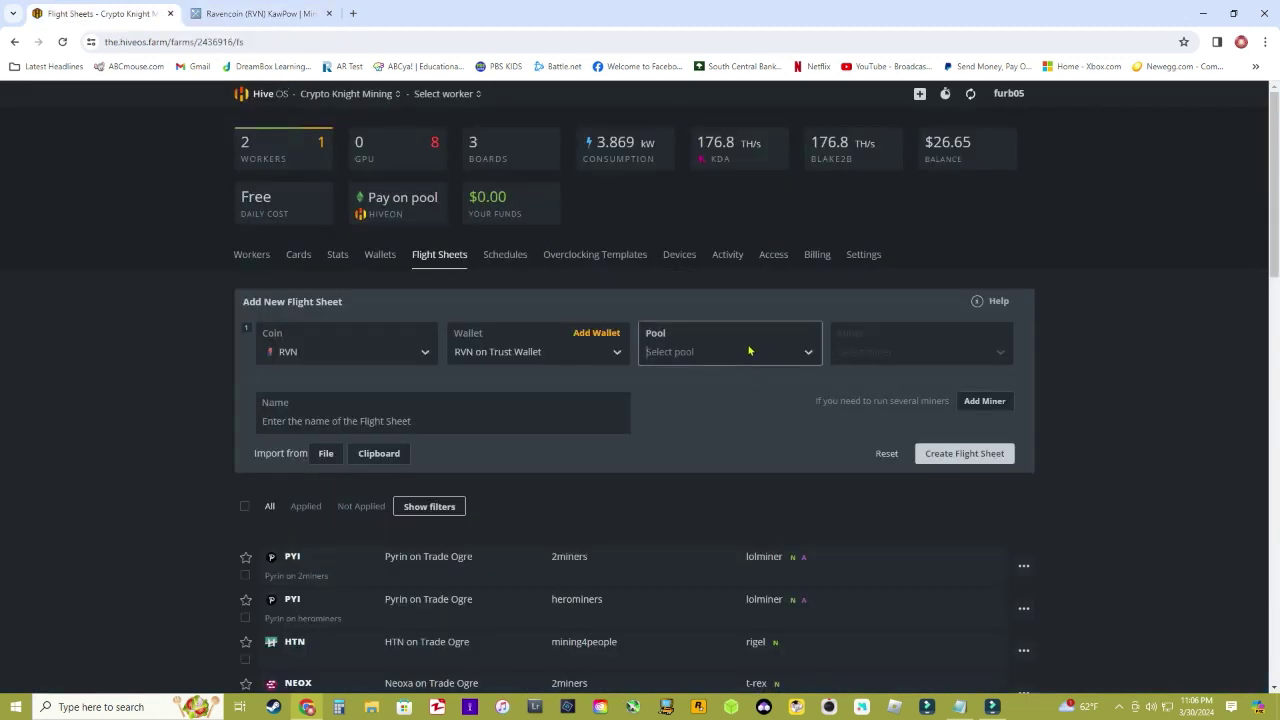
click(664, 343)
scroll(710, 445, down, 1)
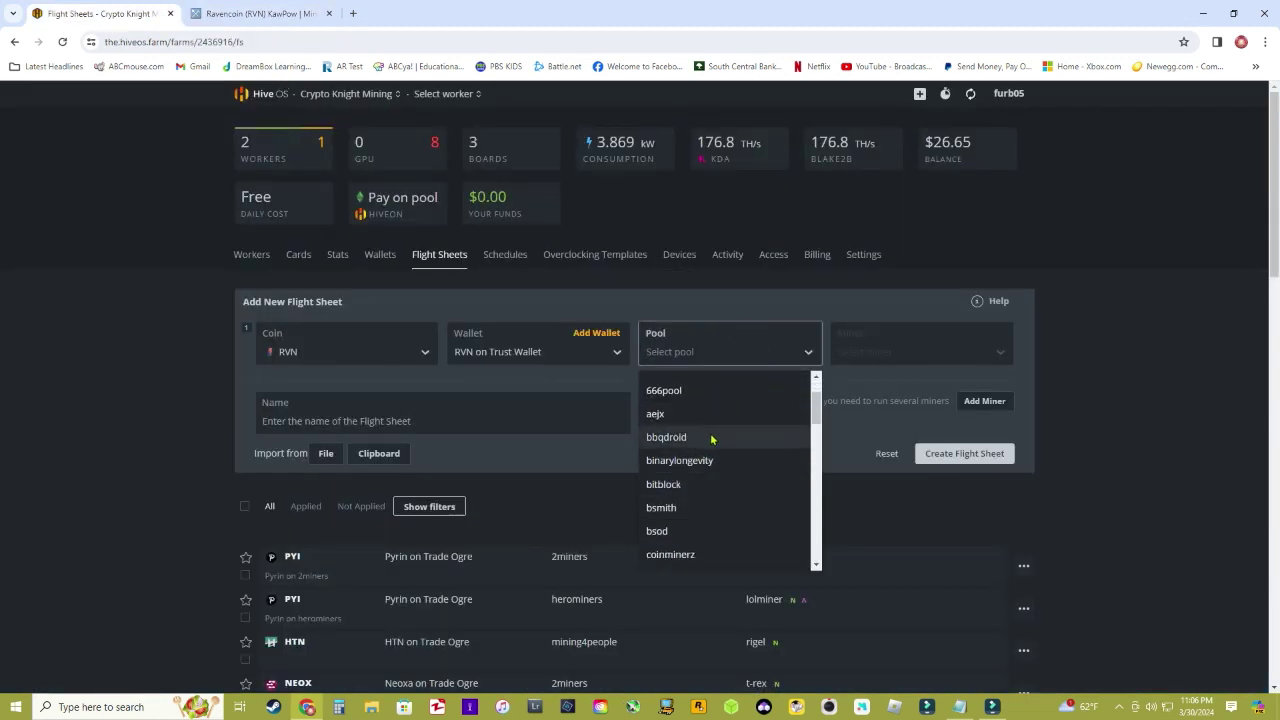
scroll(711, 455, down, 1)
scroll(720, 445, up, 2)
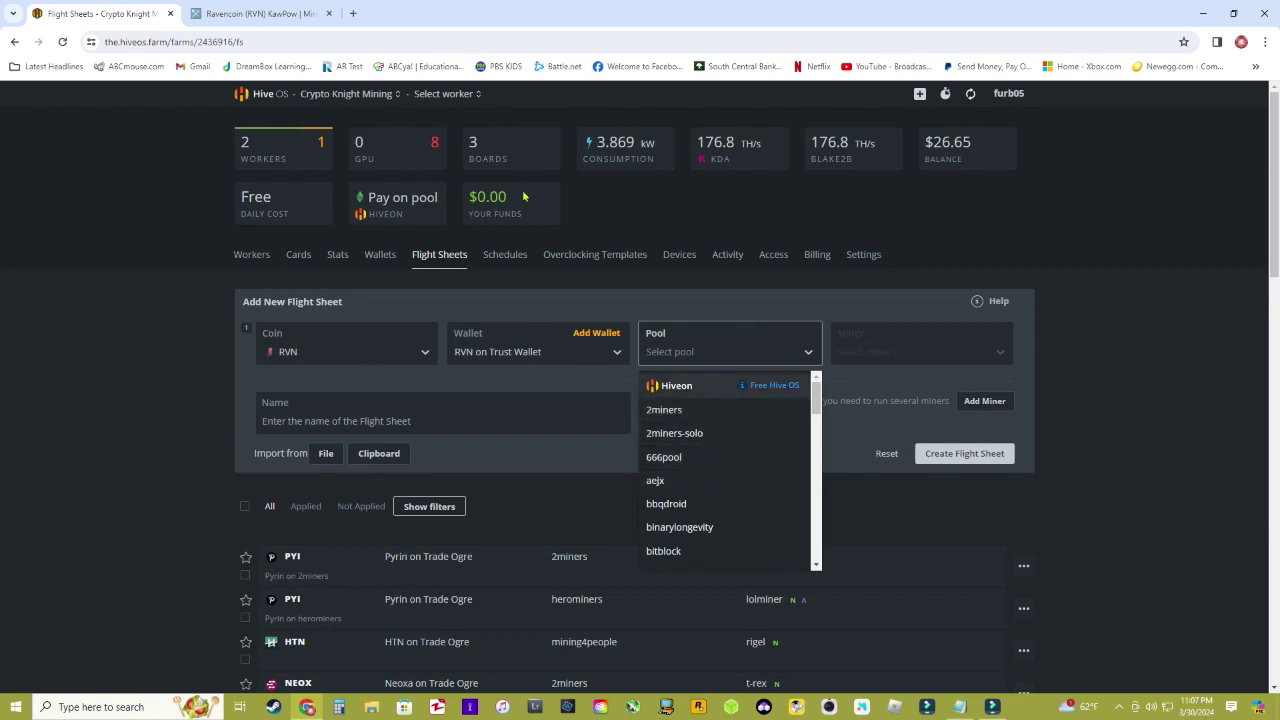
Examine the hiveon.net and nanopool.org Ravencoin pool websites from the MiningPoolStats list, and close both pages.
click(290, 13)
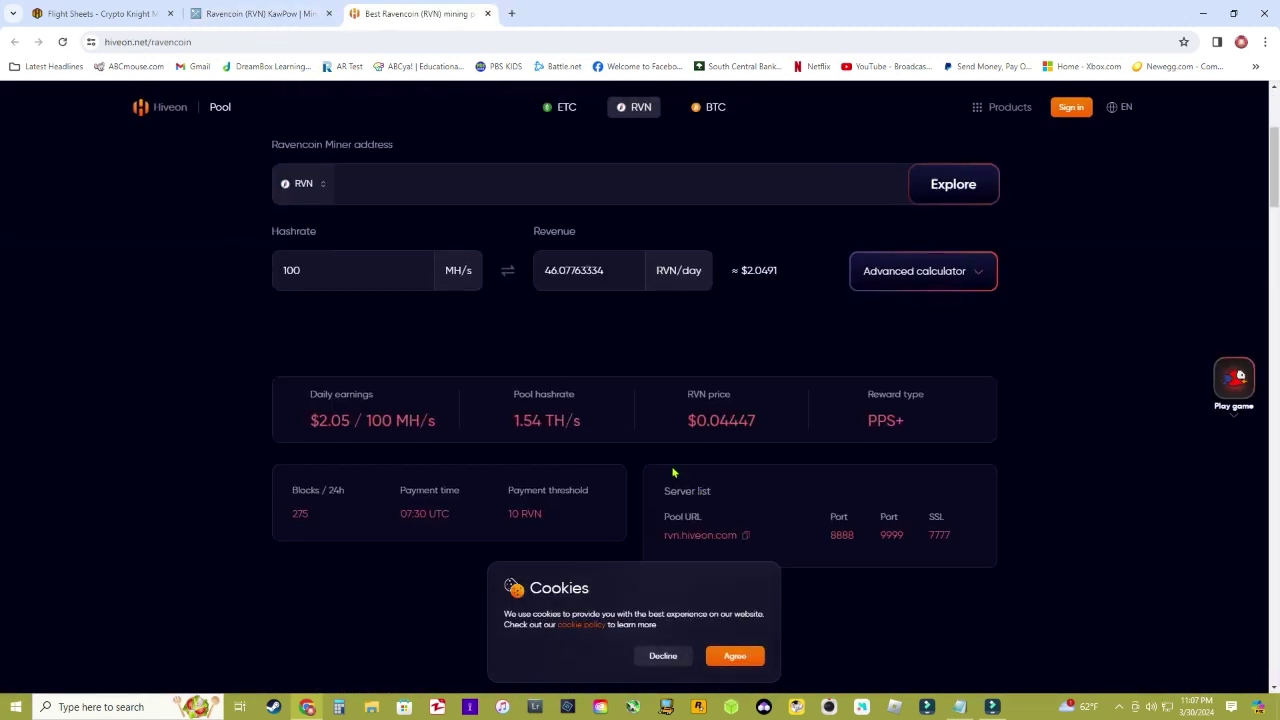
scroll(660, 374, up, 4)
click(258, 13)
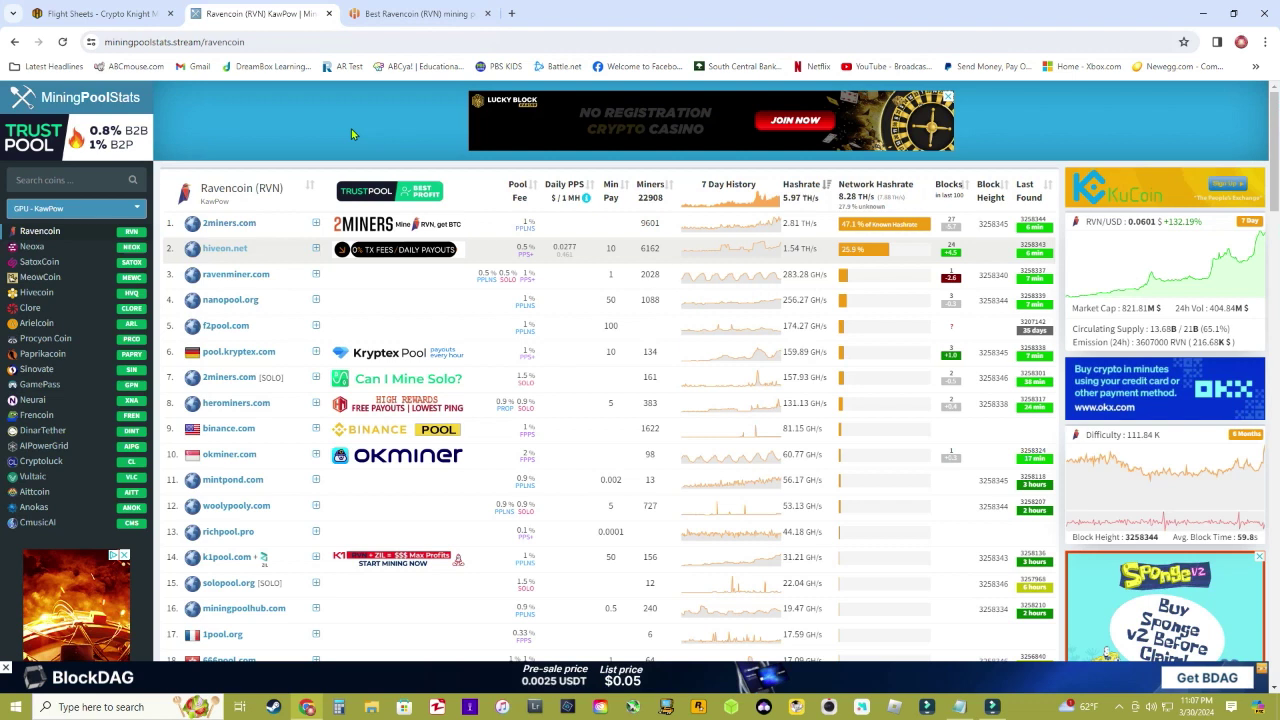
click(489, 14)
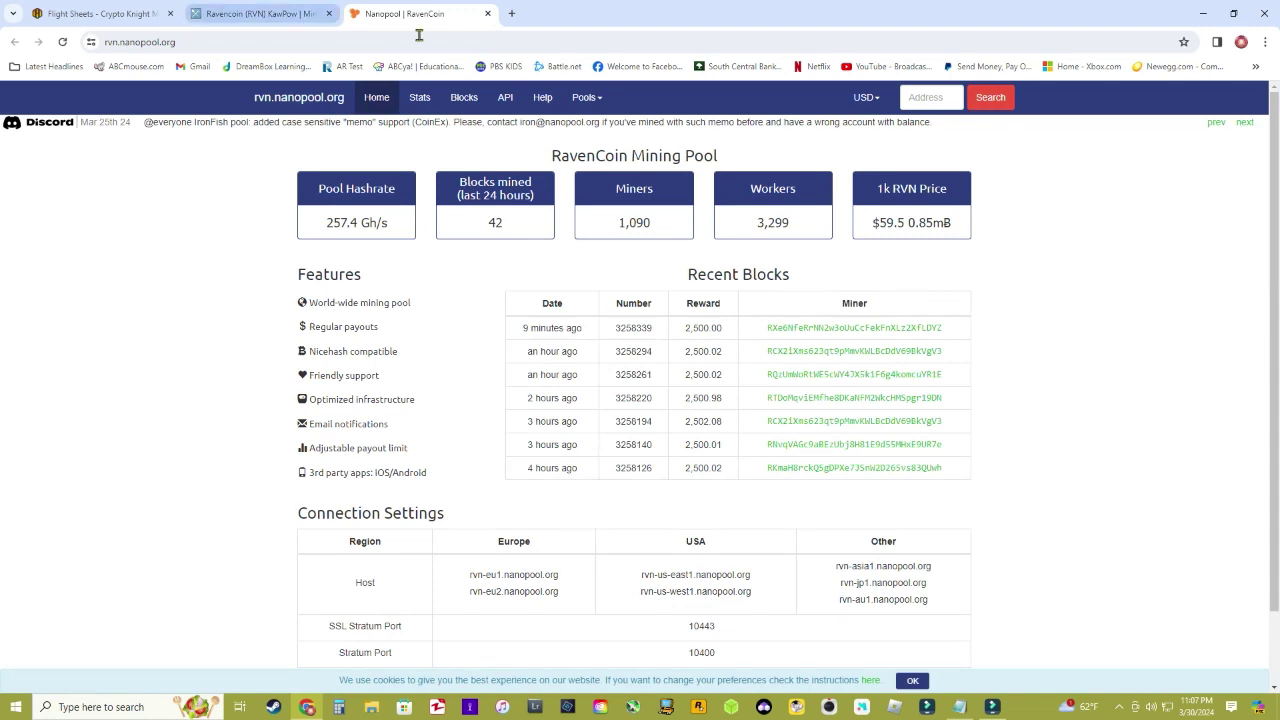
click(489, 14)
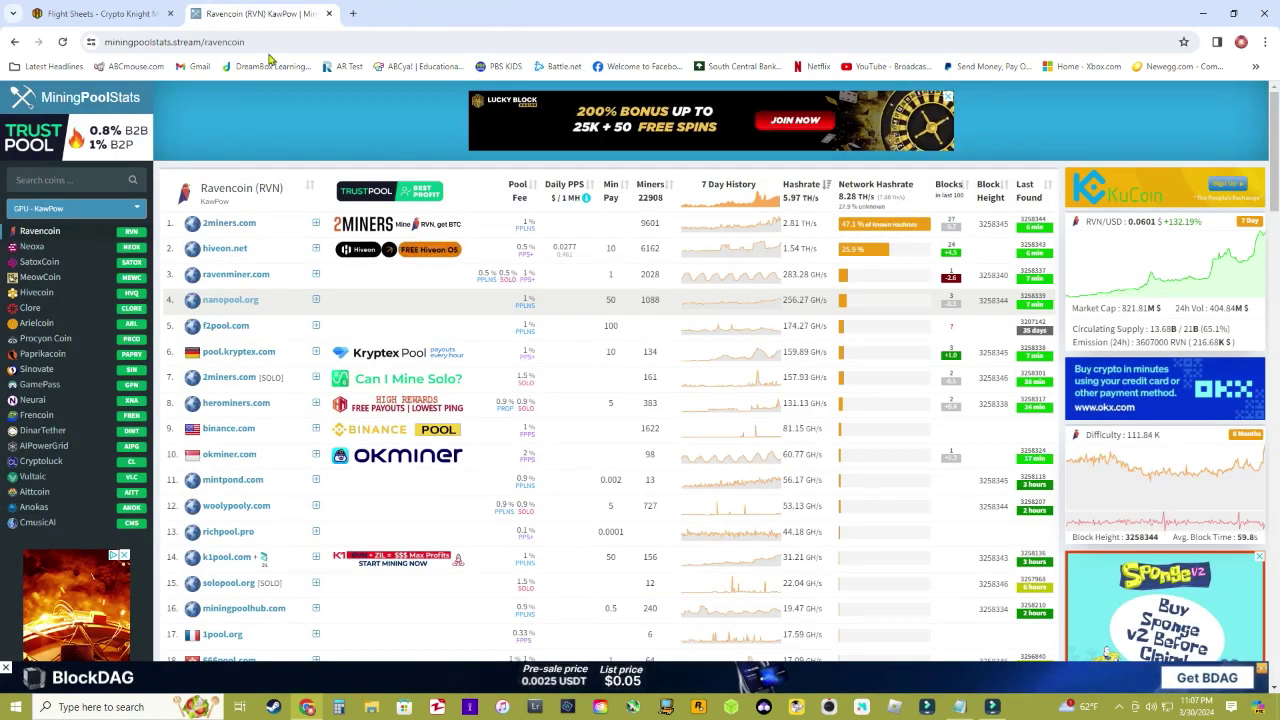
Choose 2miners as the flight sheet's pool in Hive OS and select its US and US HiDIFF servers.
click(100, 13)
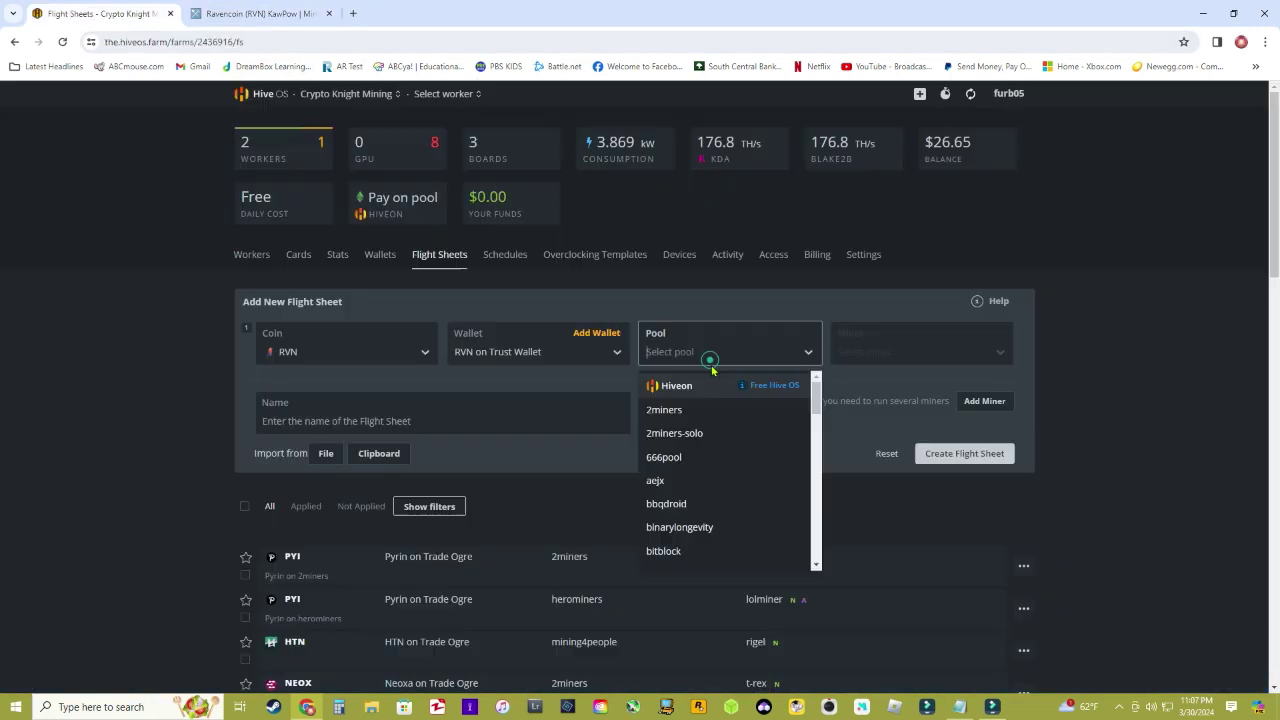
click(676, 411)
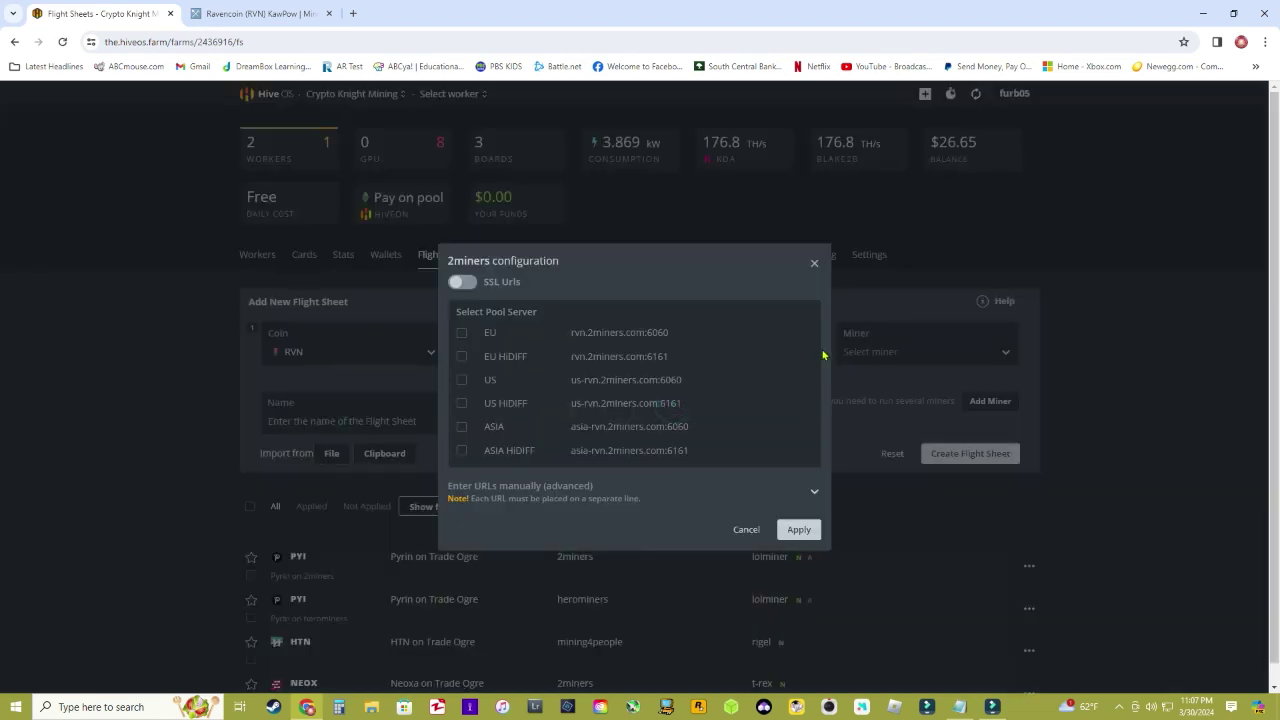
click(461, 382)
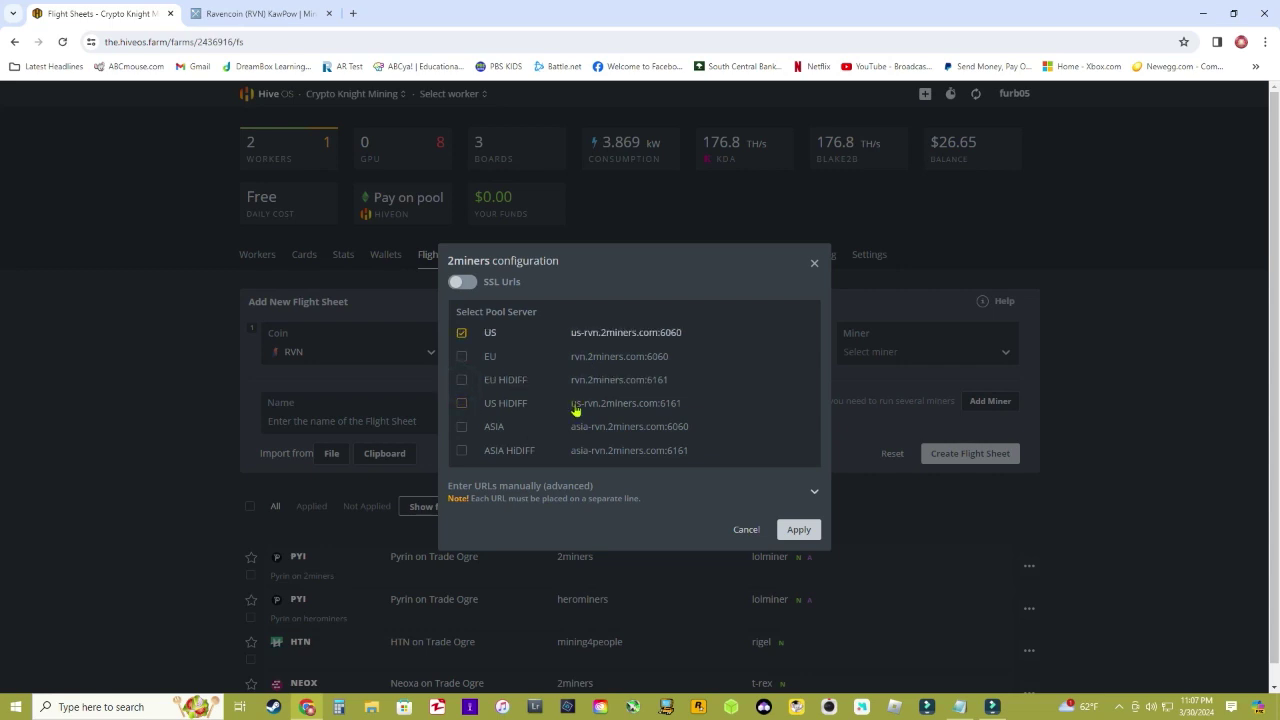
click(462, 403)
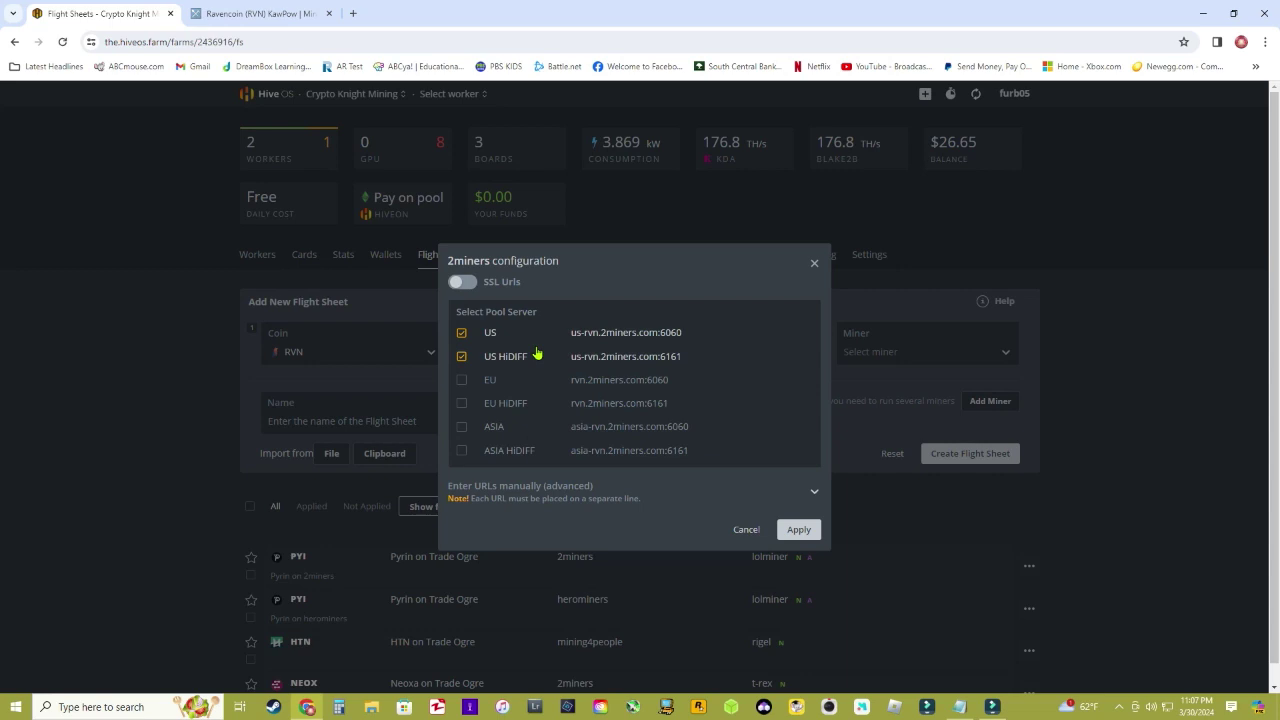
click(461, 380)
click(461, 403)
click(461, 426)
click(461, 450)
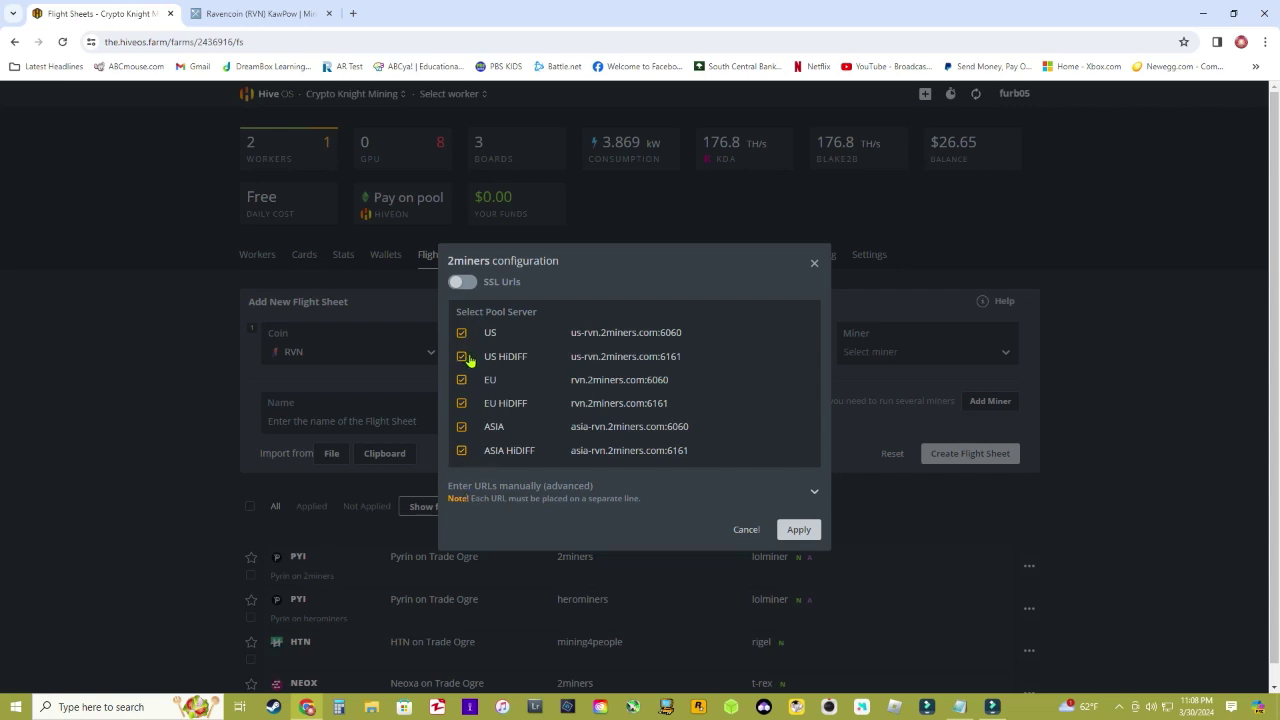
click(461, 450)
click(461, 426)
click(461, 403)
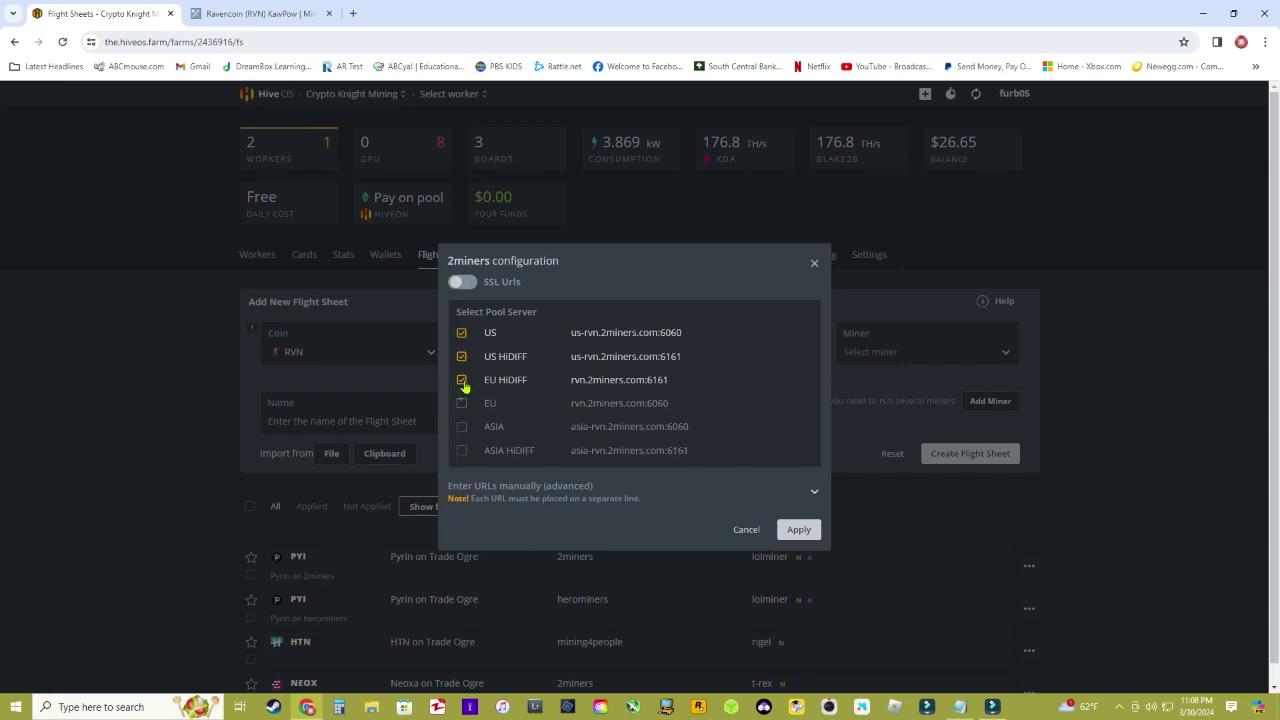
click(461, 380)
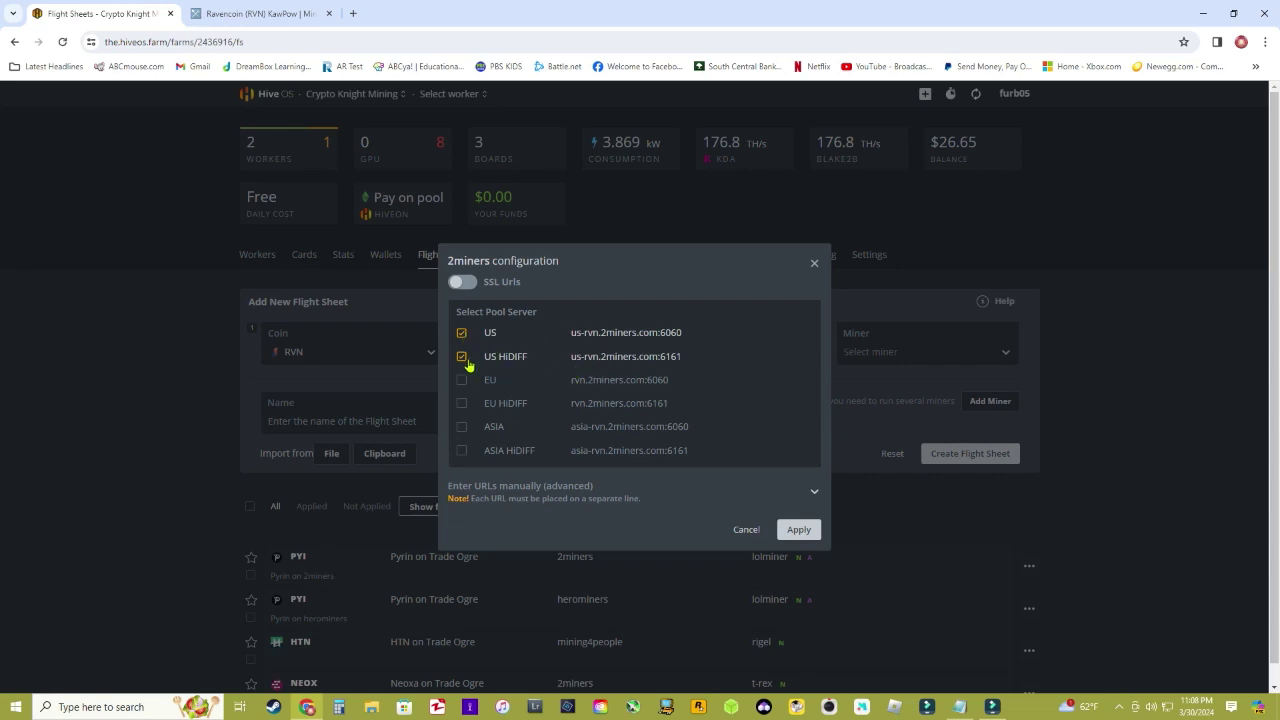
Apply the 2miners server configuration and choose T-Rex Miner as the flight sheet's miner.
click(797, 530)
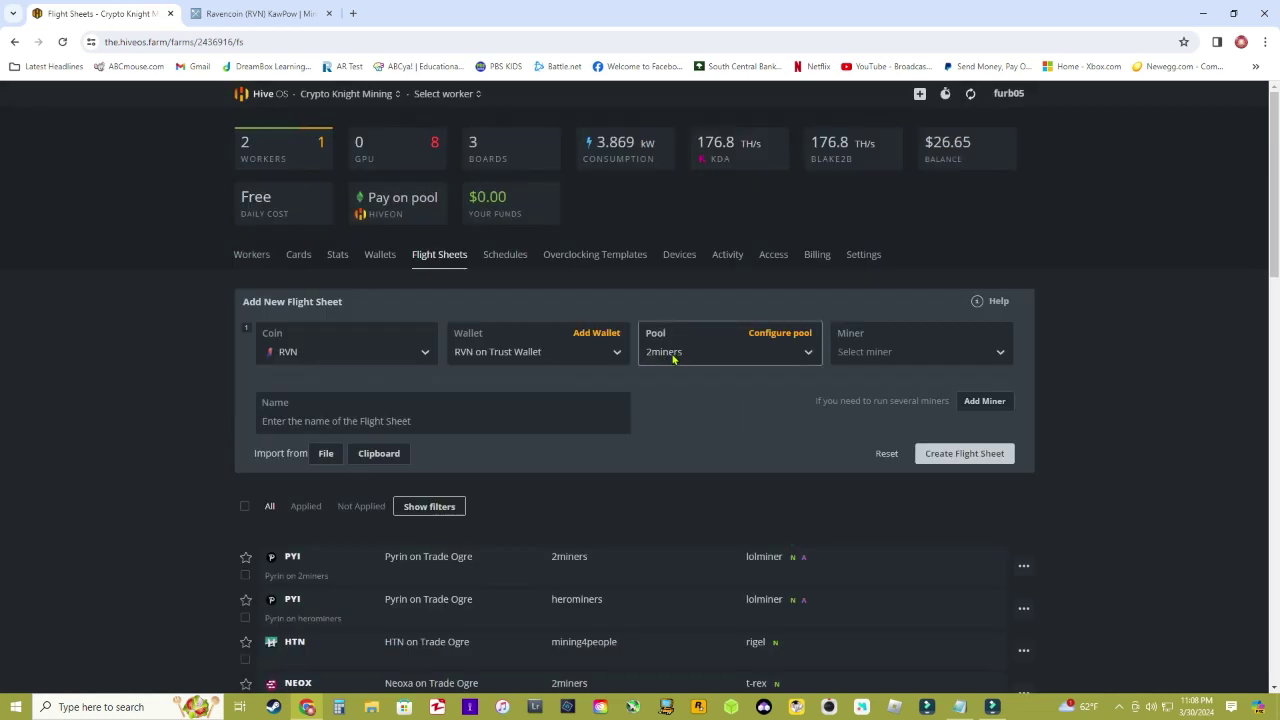
click(870, 353)
scroll(884, 447, down, 2)
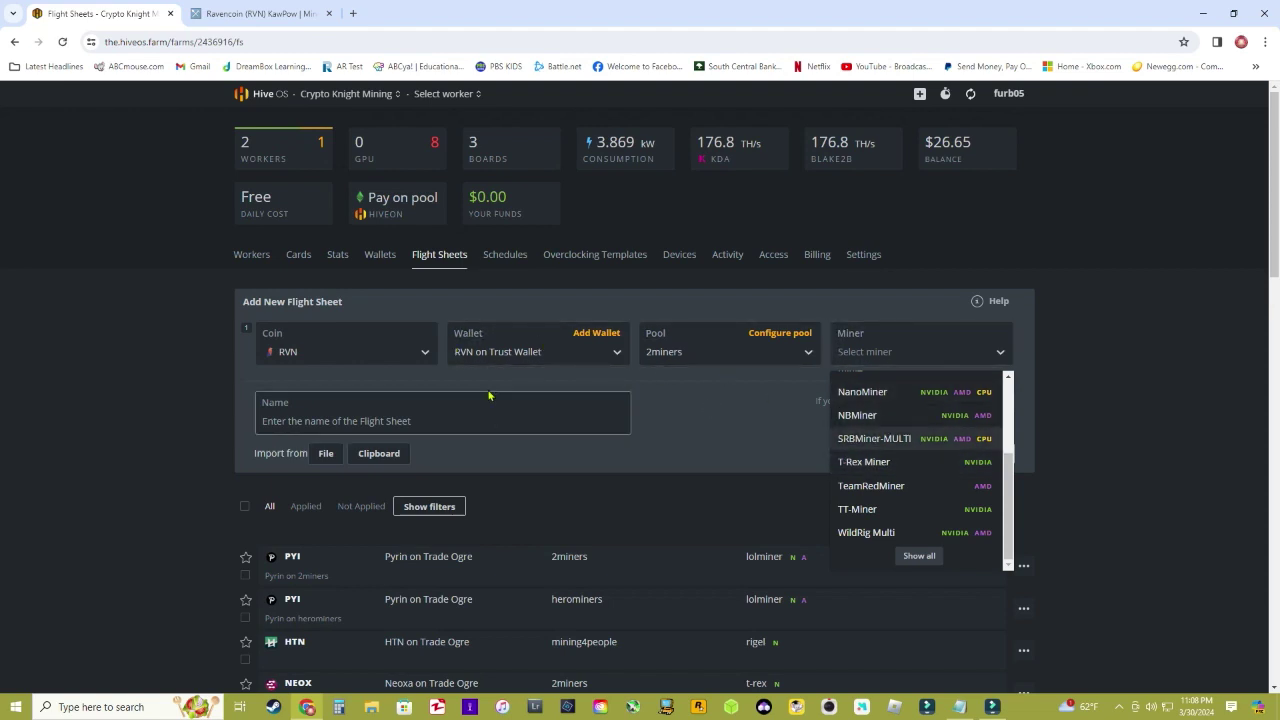
click(896, 464)
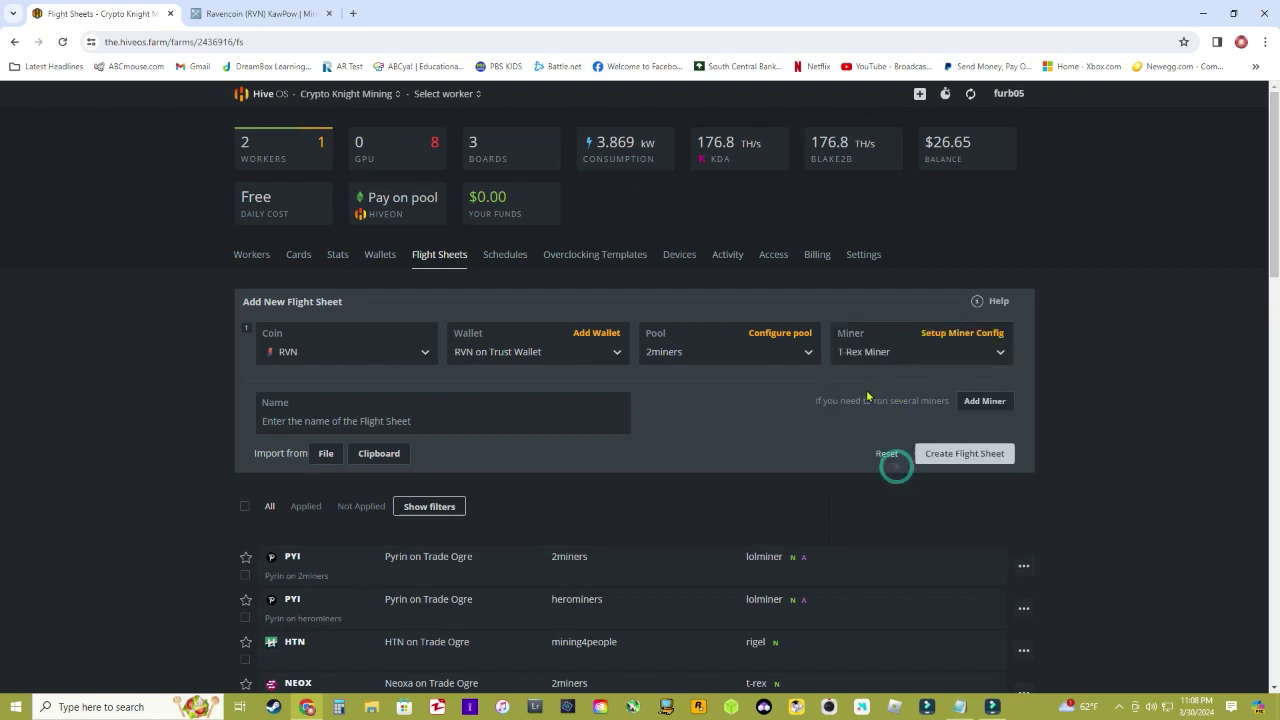
Name the flight sheet "RVN on 2miners" and create it.
click(456, 422)
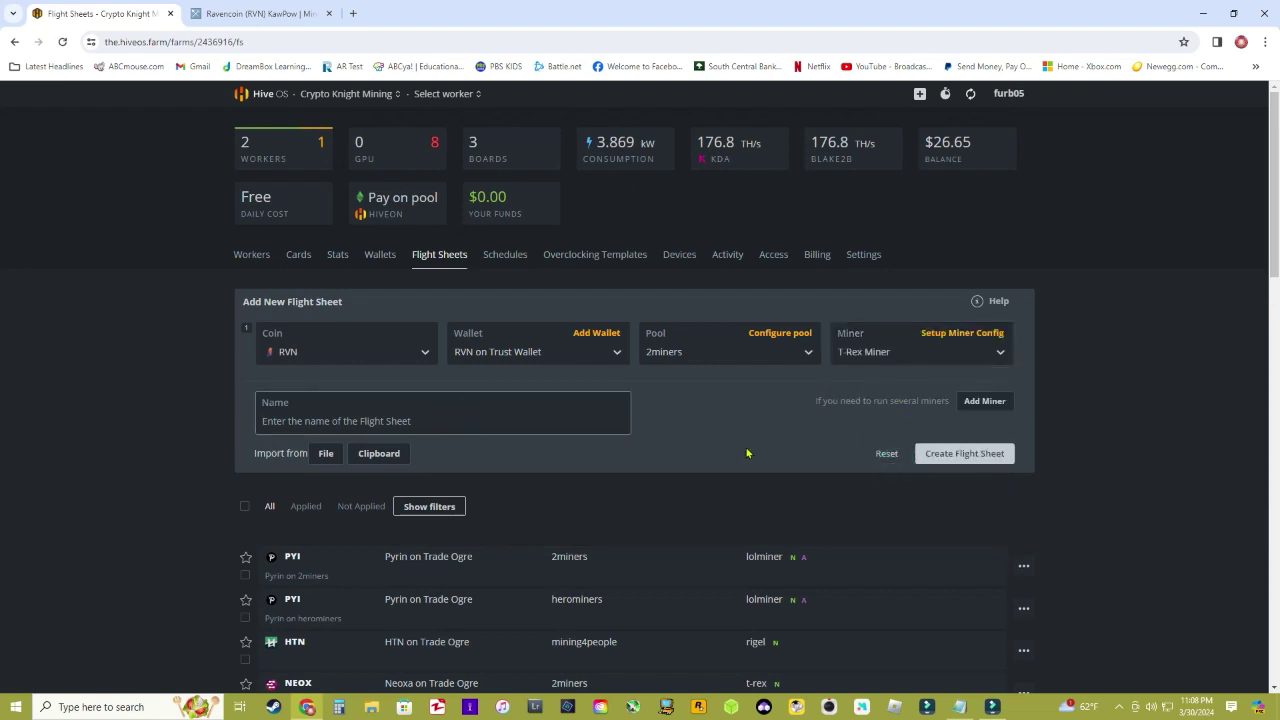
text(RVN on 2miners)
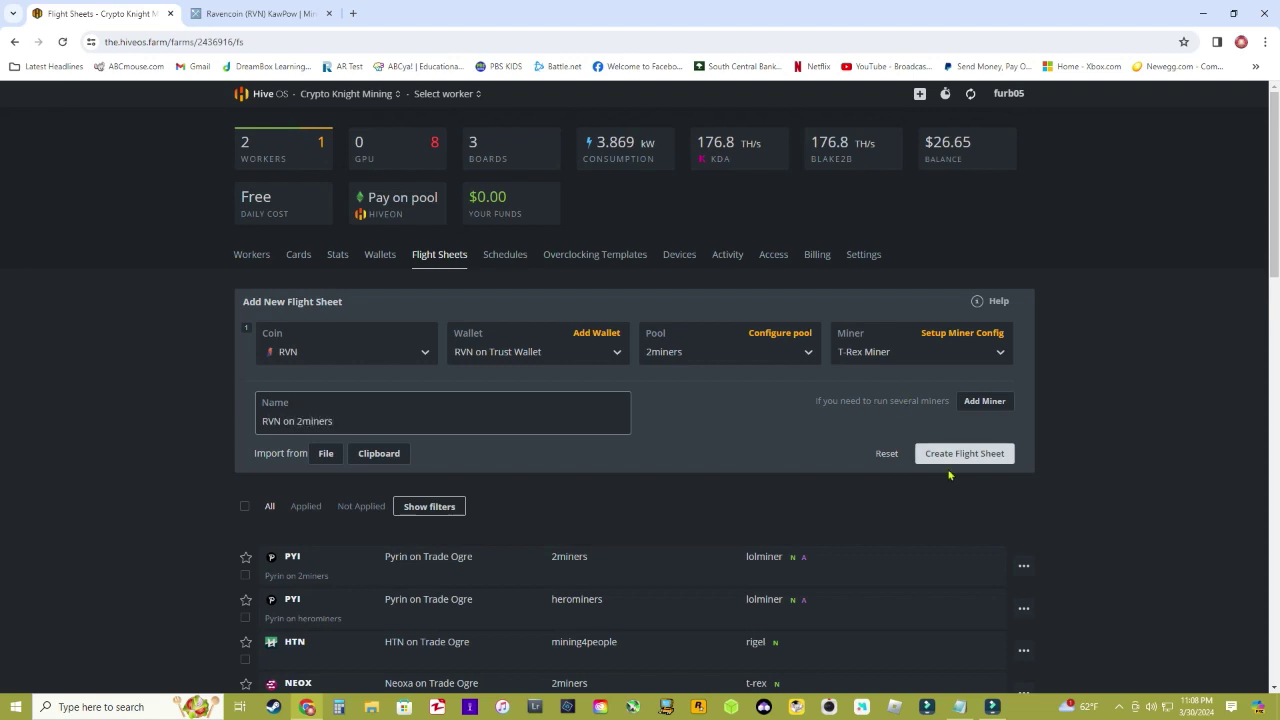
click(952, 455)
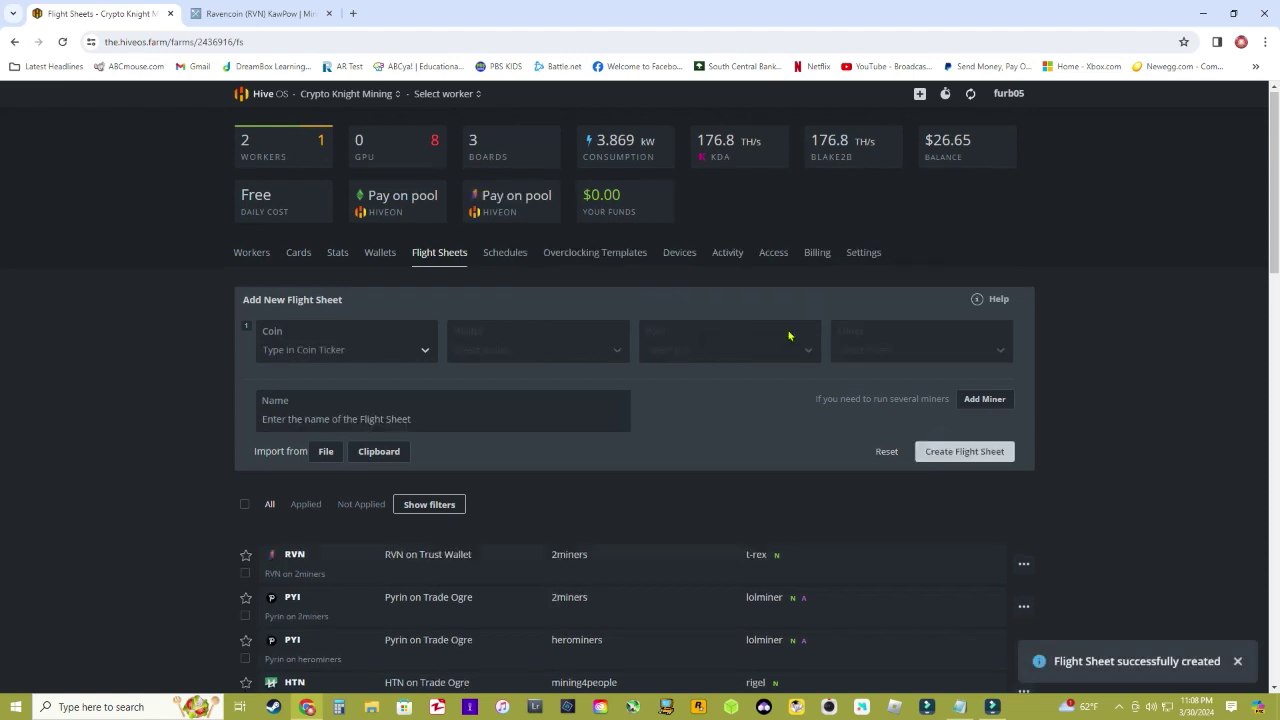
scroll(789, 337, down, 4)
scroll(751, 346, up, 5)
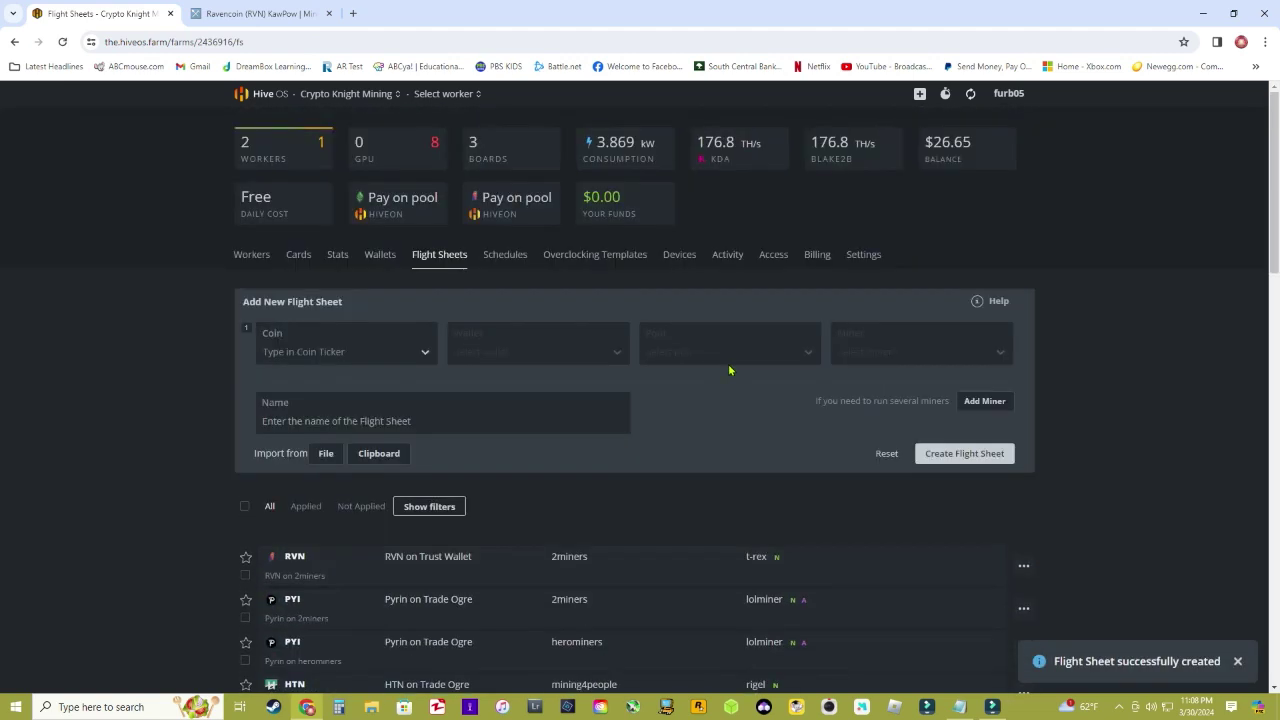
Apply the "RVN on 2miners" flight sheet to the GPU Rig worker and return to the farm's worker list.
key(alt+Left)
click(382, 374)
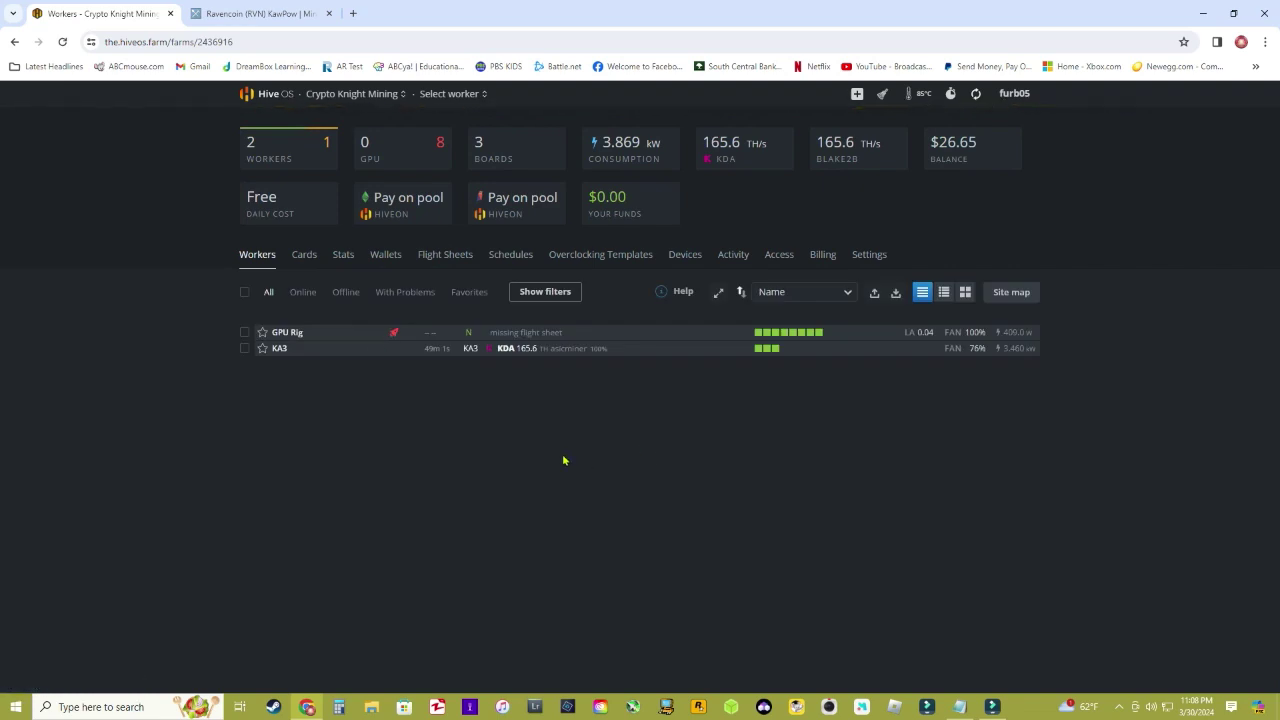
click(287, 333)
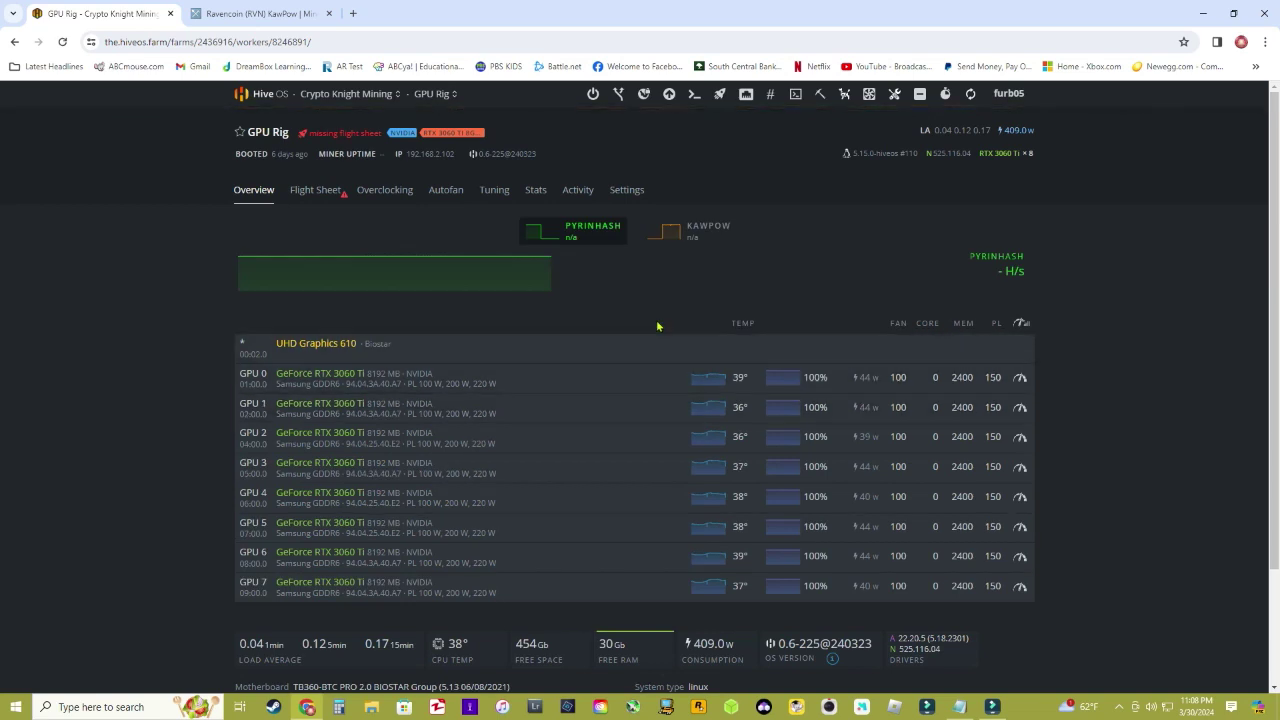
click(331, 196)
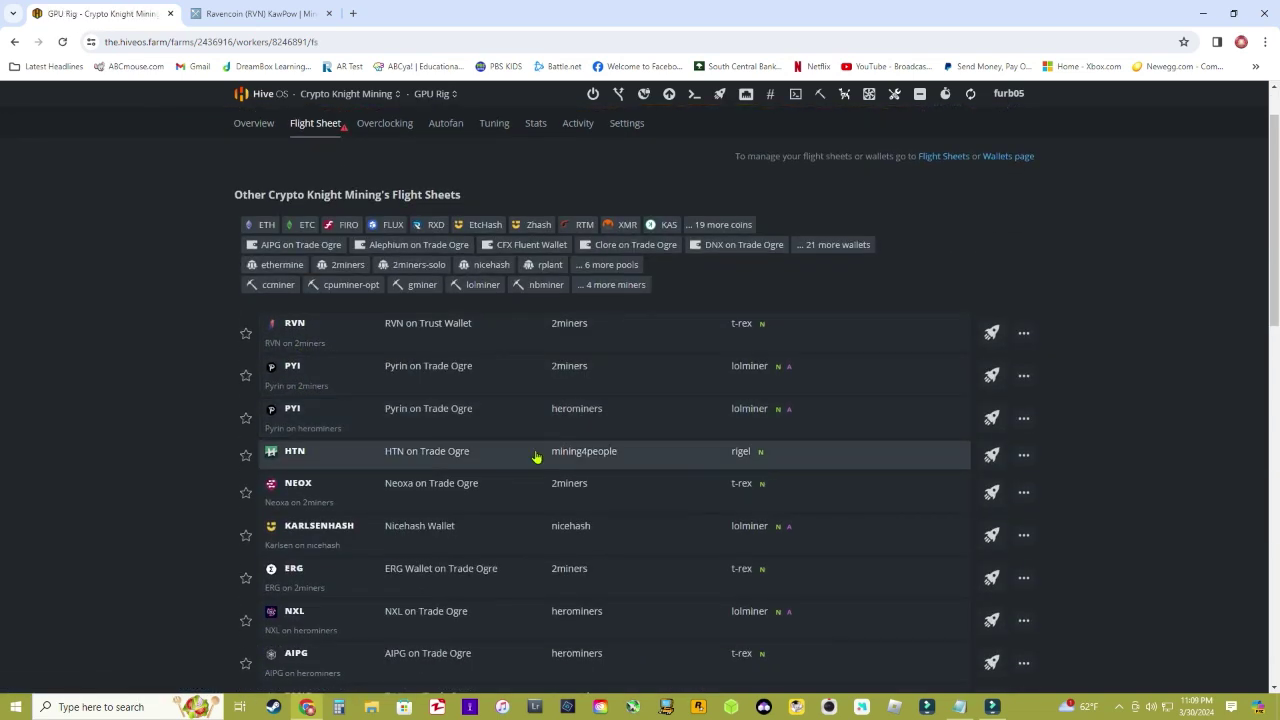
click(987, 402)
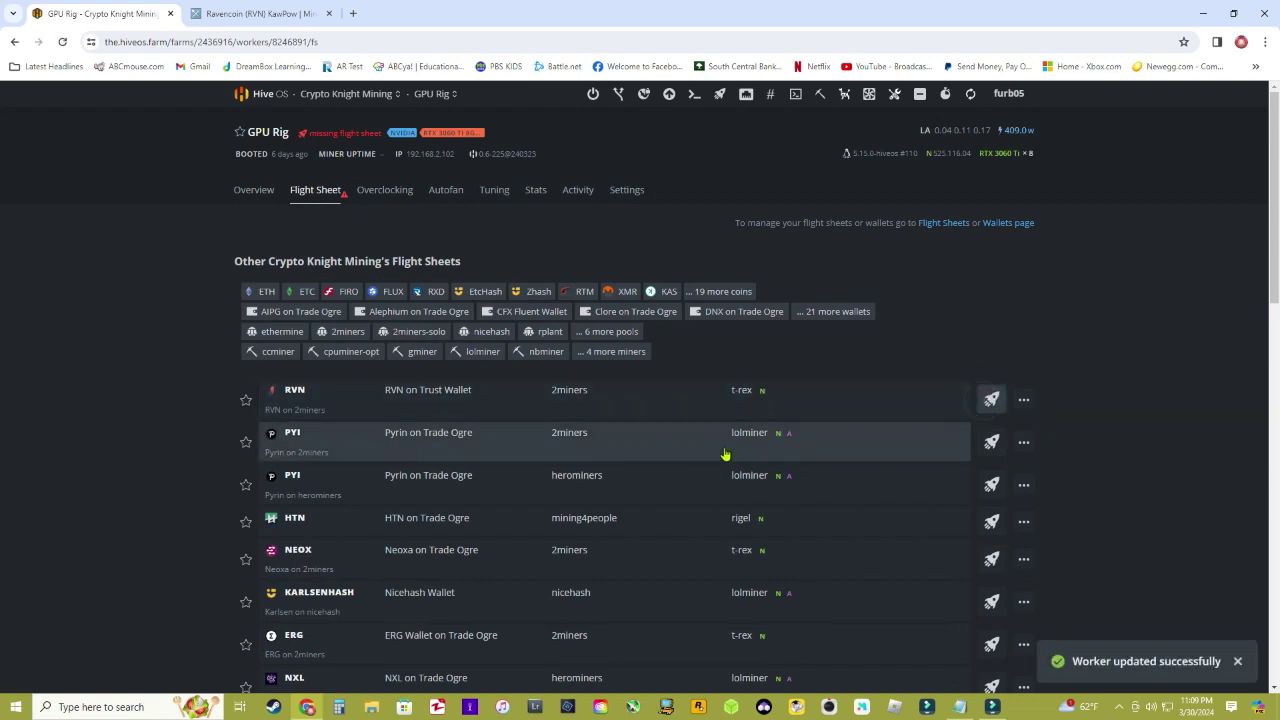
click(350, 93)
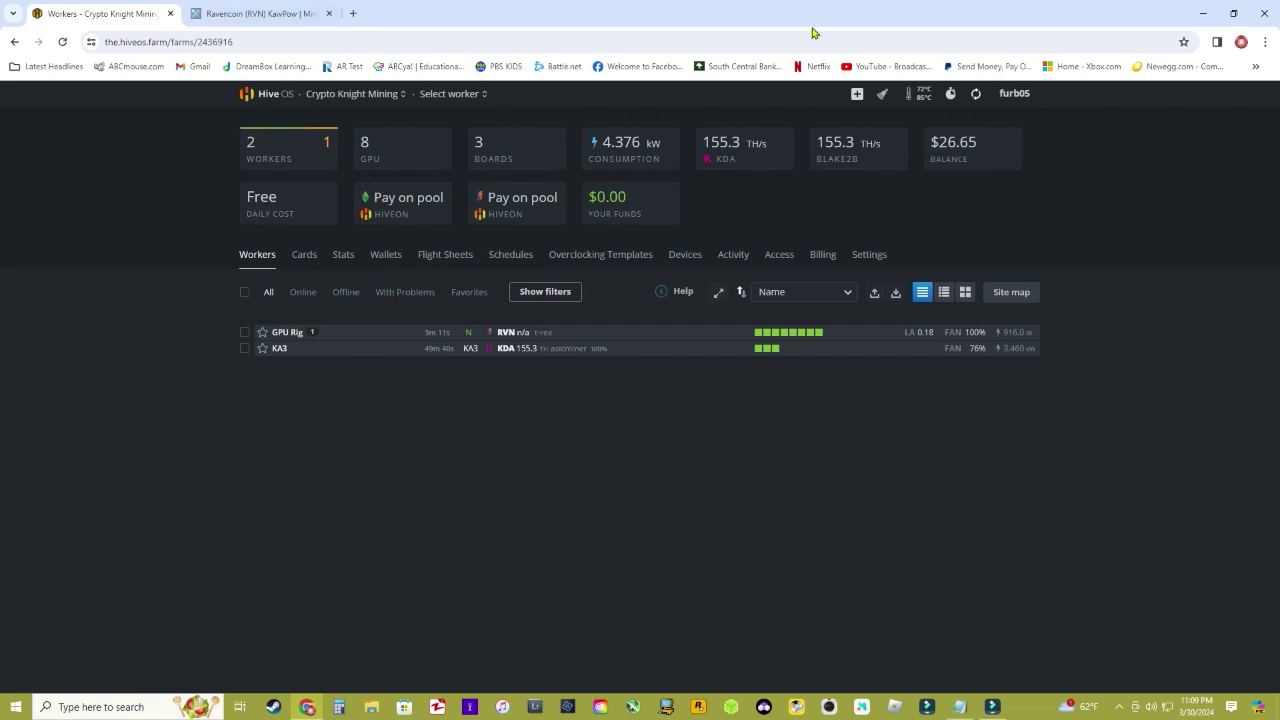
Search Google for "github trex miner" in a new browser window.
key(super+d)
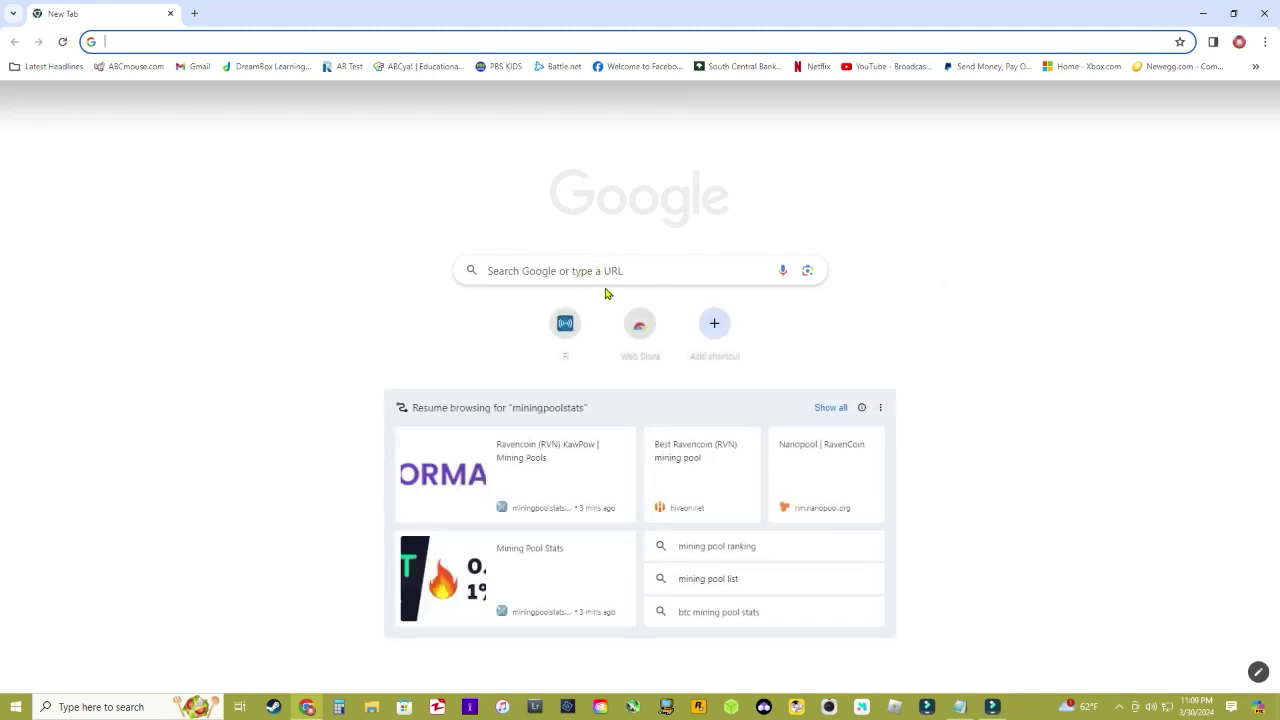
text(gi)
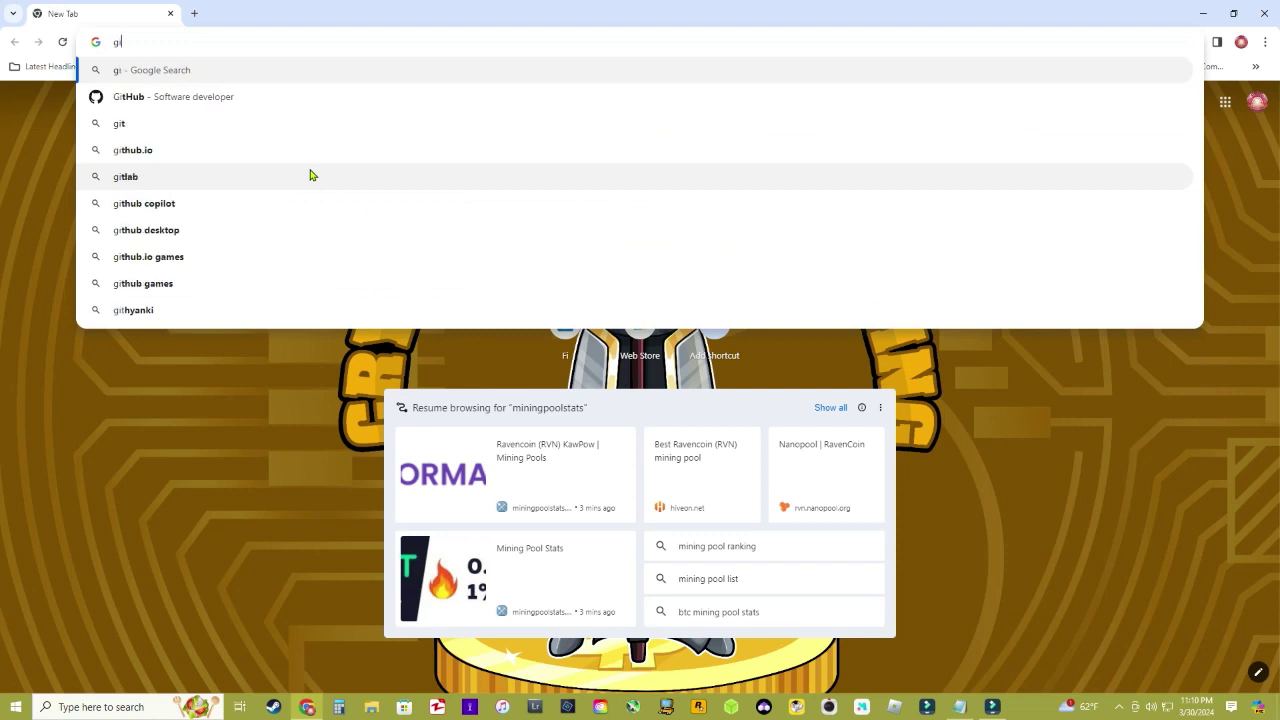
text(t)
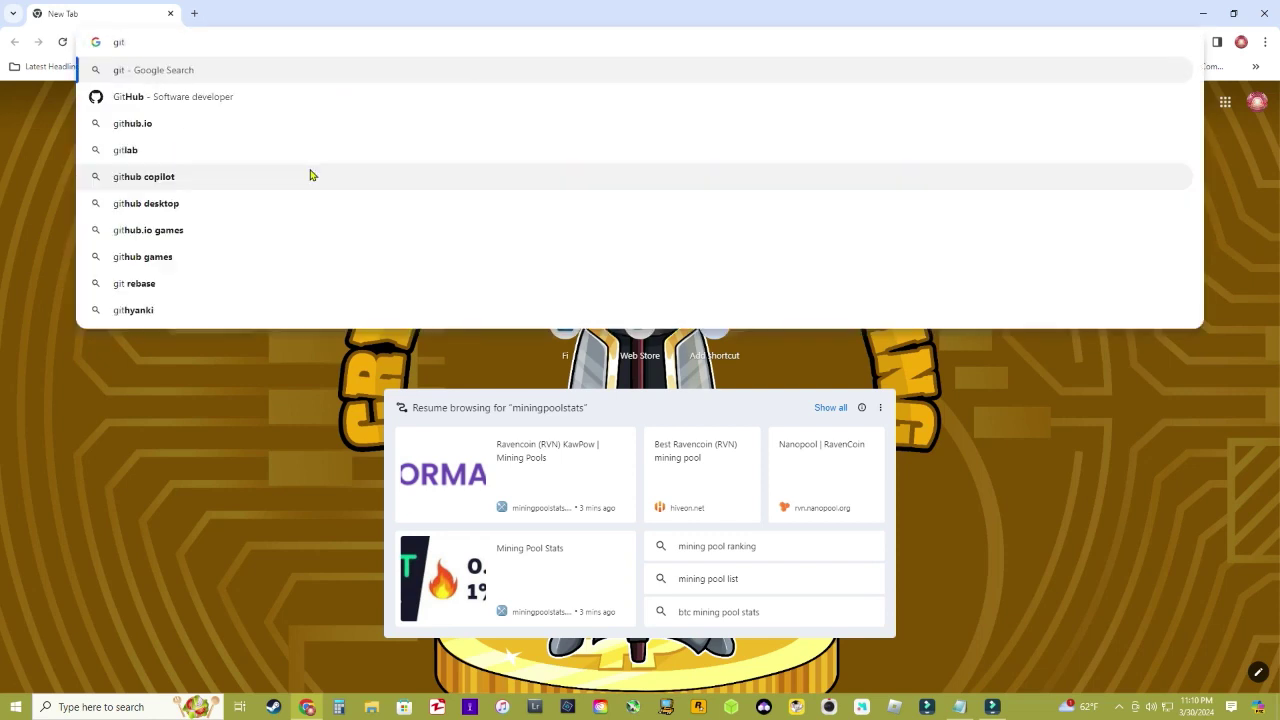
text(hub)
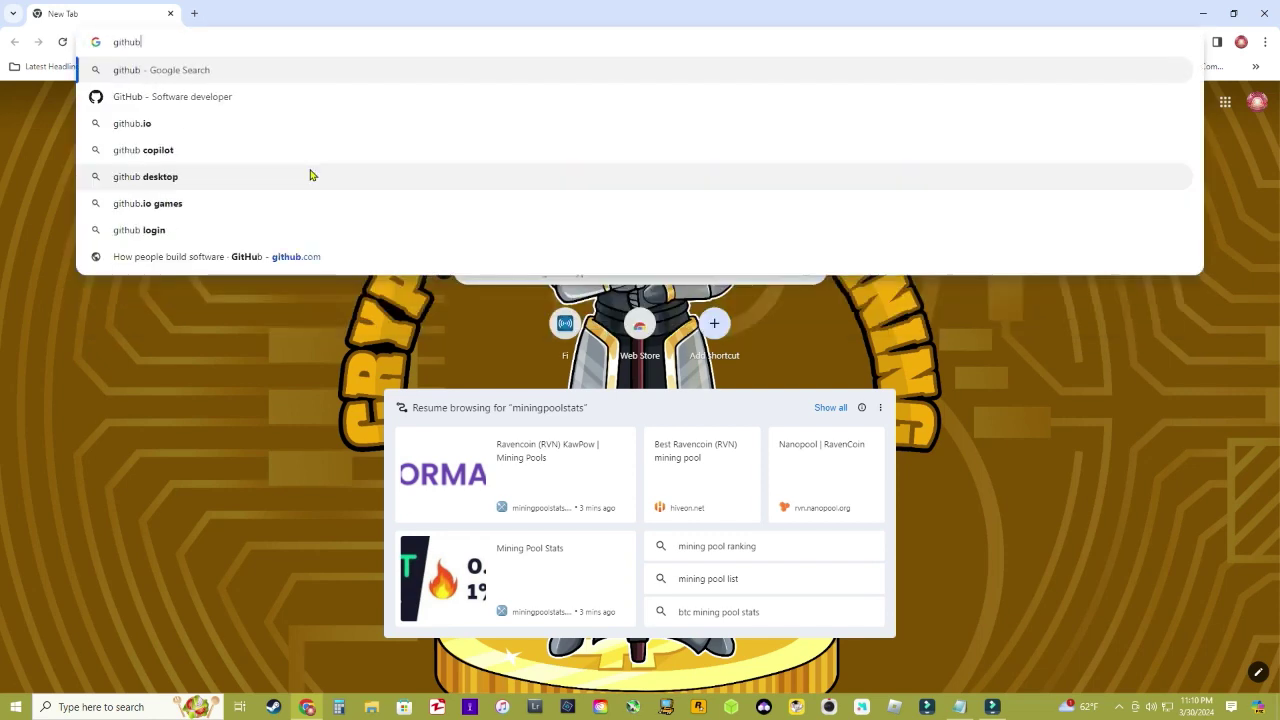
text( t)
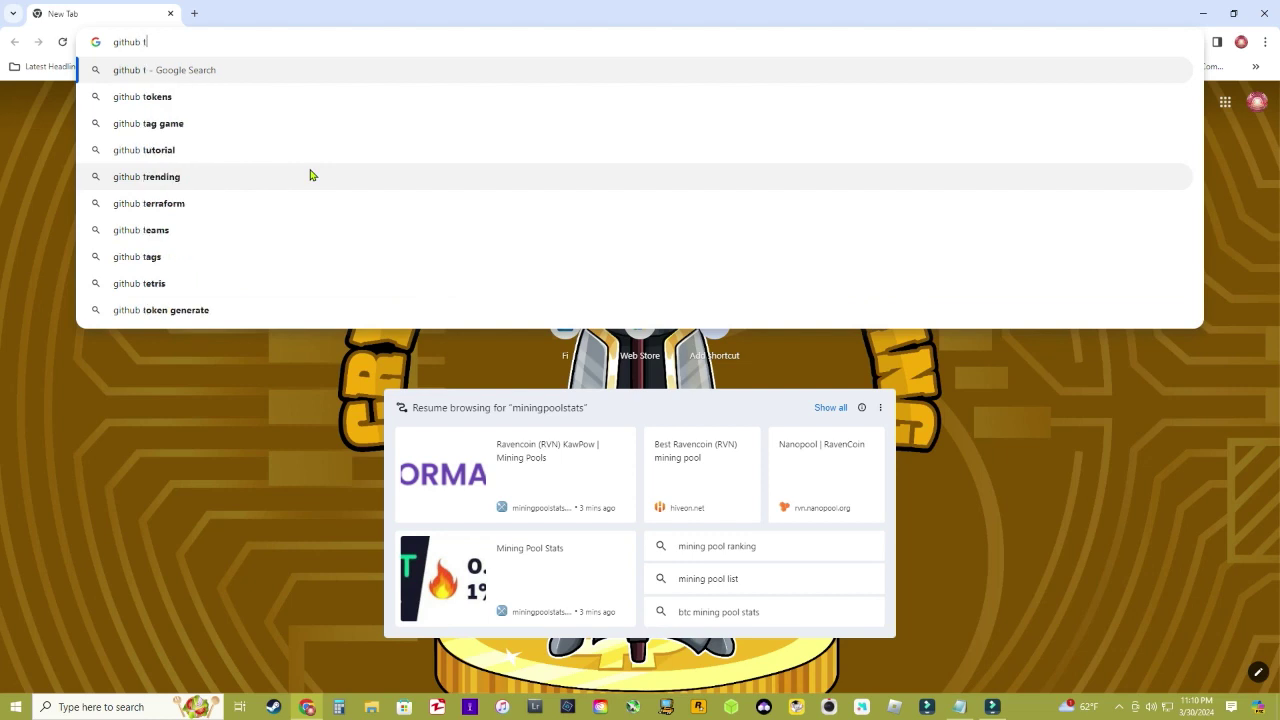
text(rex miner)
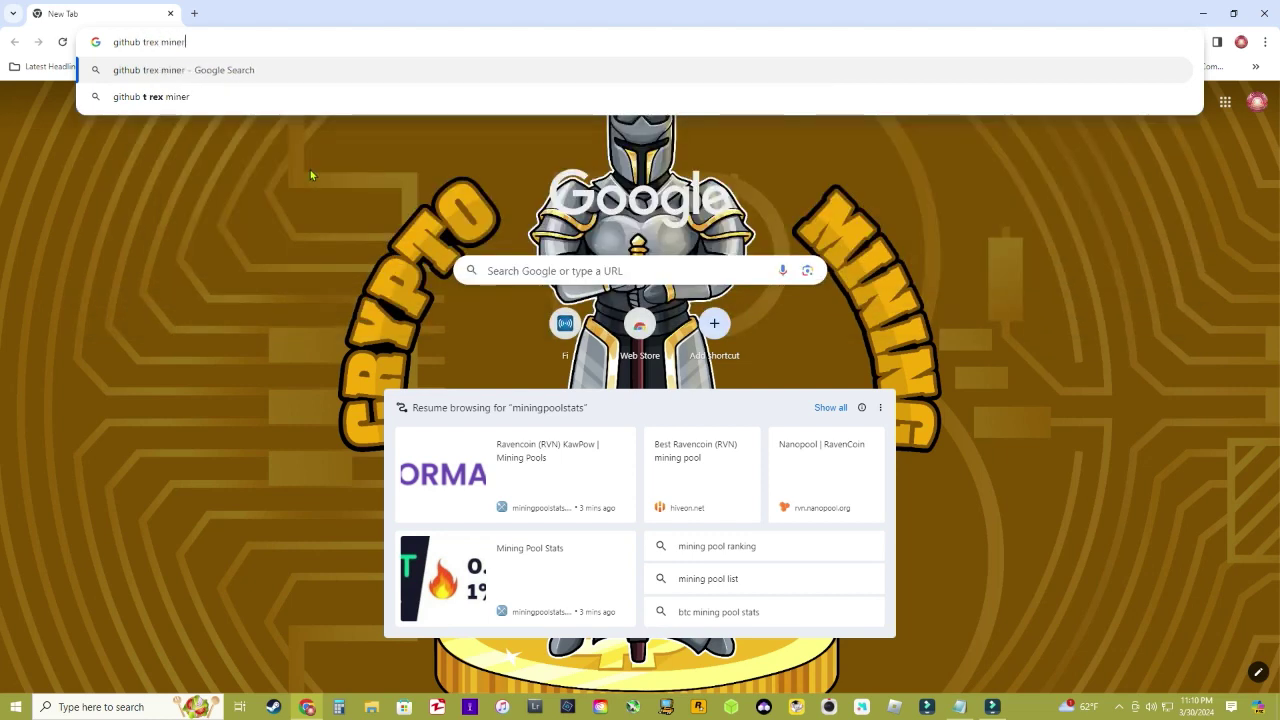
key(Return)
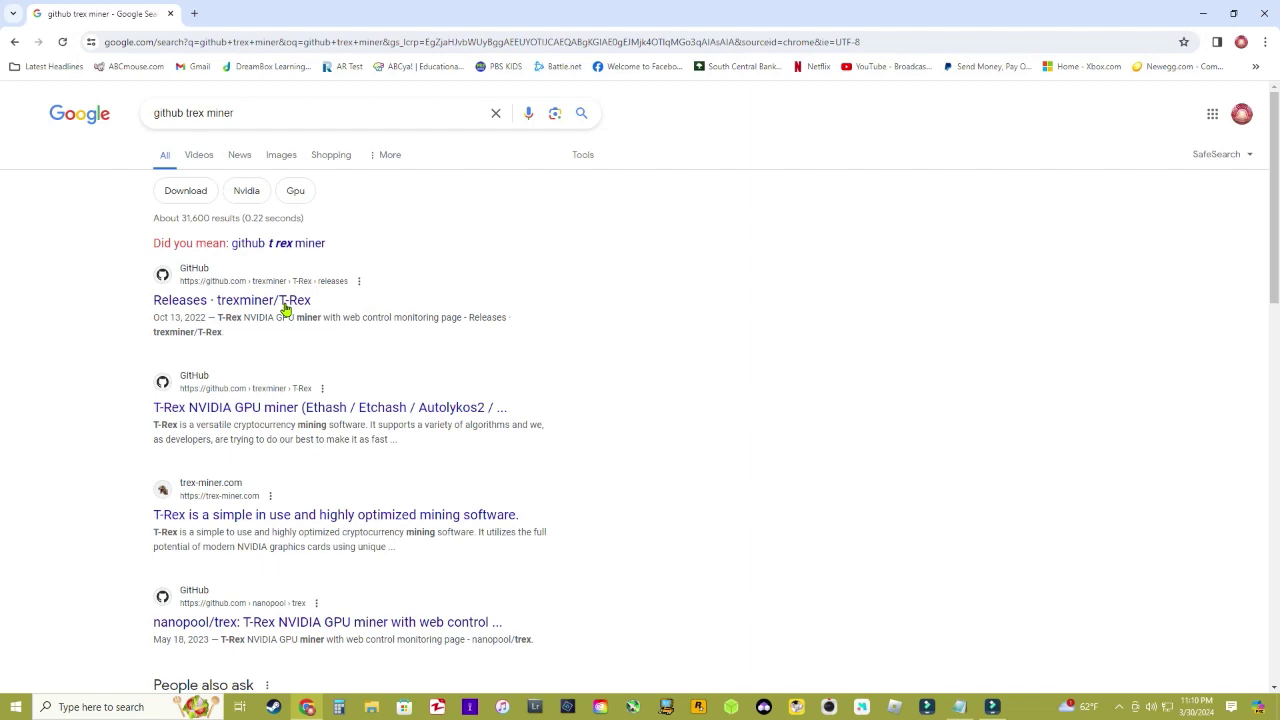
Open the trexminer/T-Rex releases page on GitHub and download t-rex-0.26.8-win.zip.
click(284, 303)
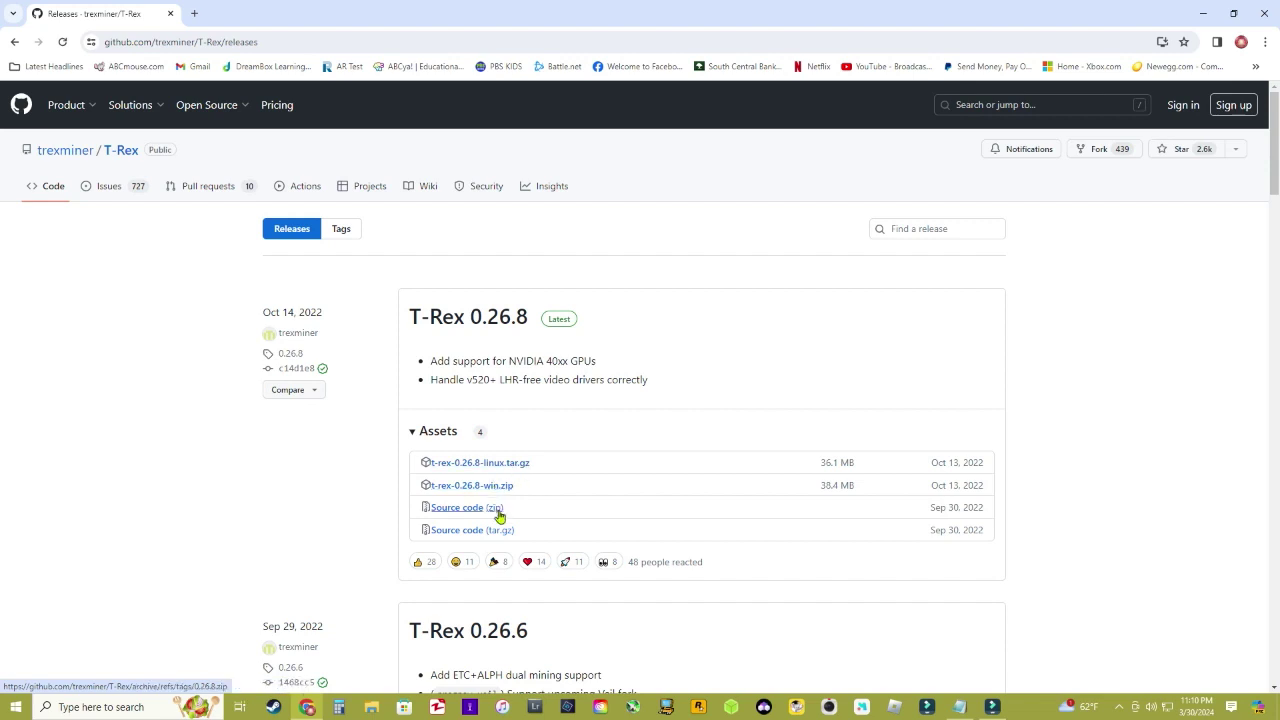
click(490, 487)
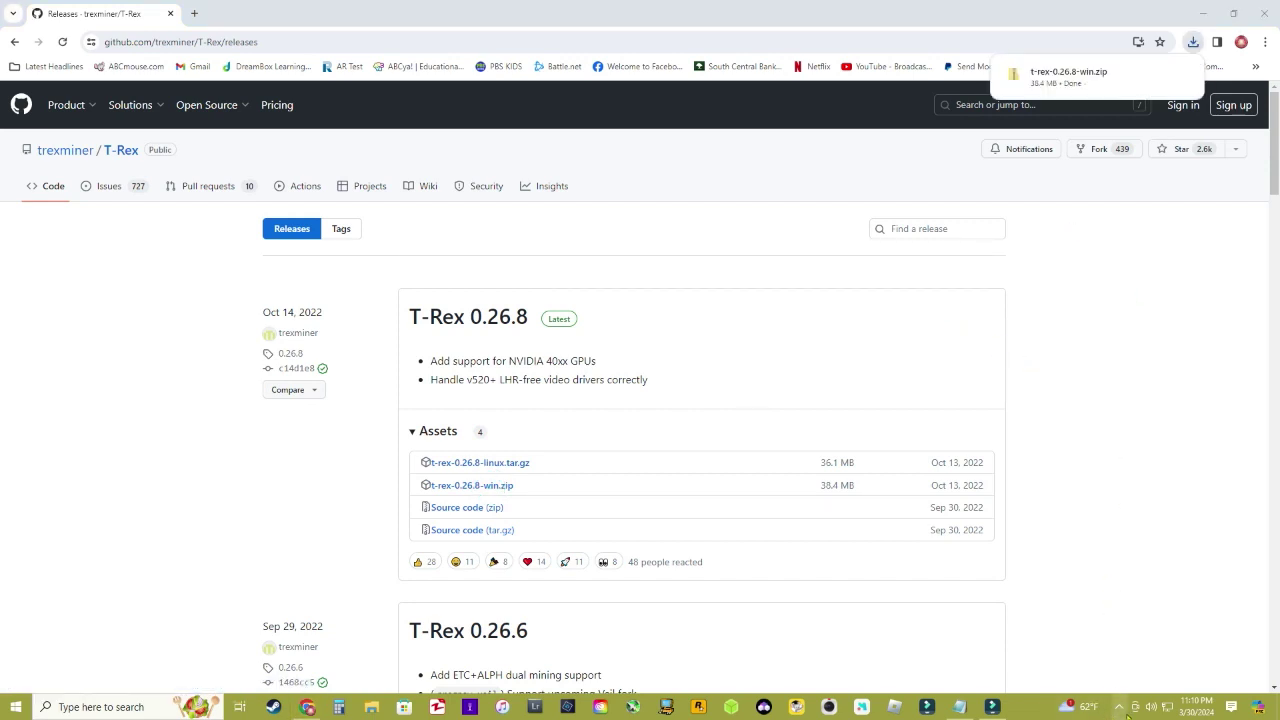
Review the Avast Free Antivirus status window and Avast's shields control options.
click(1121, 708)
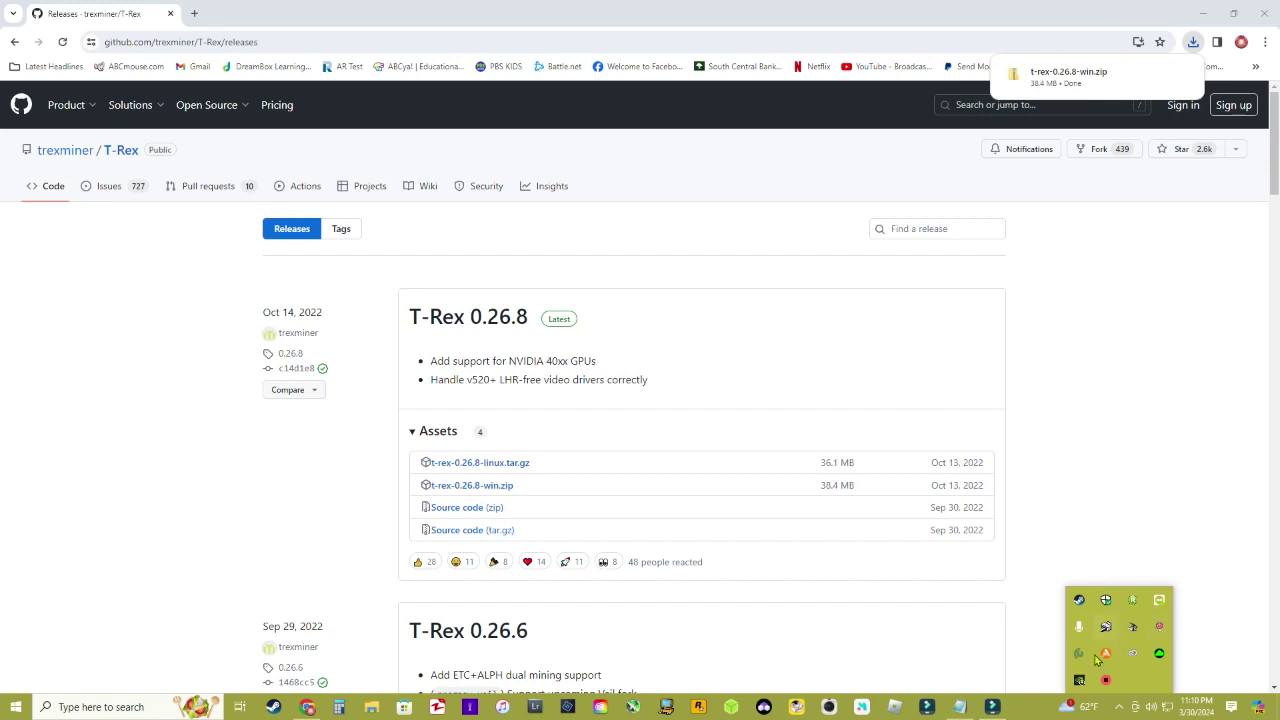
mouse_move(1106, 659)
click(1107, 656)
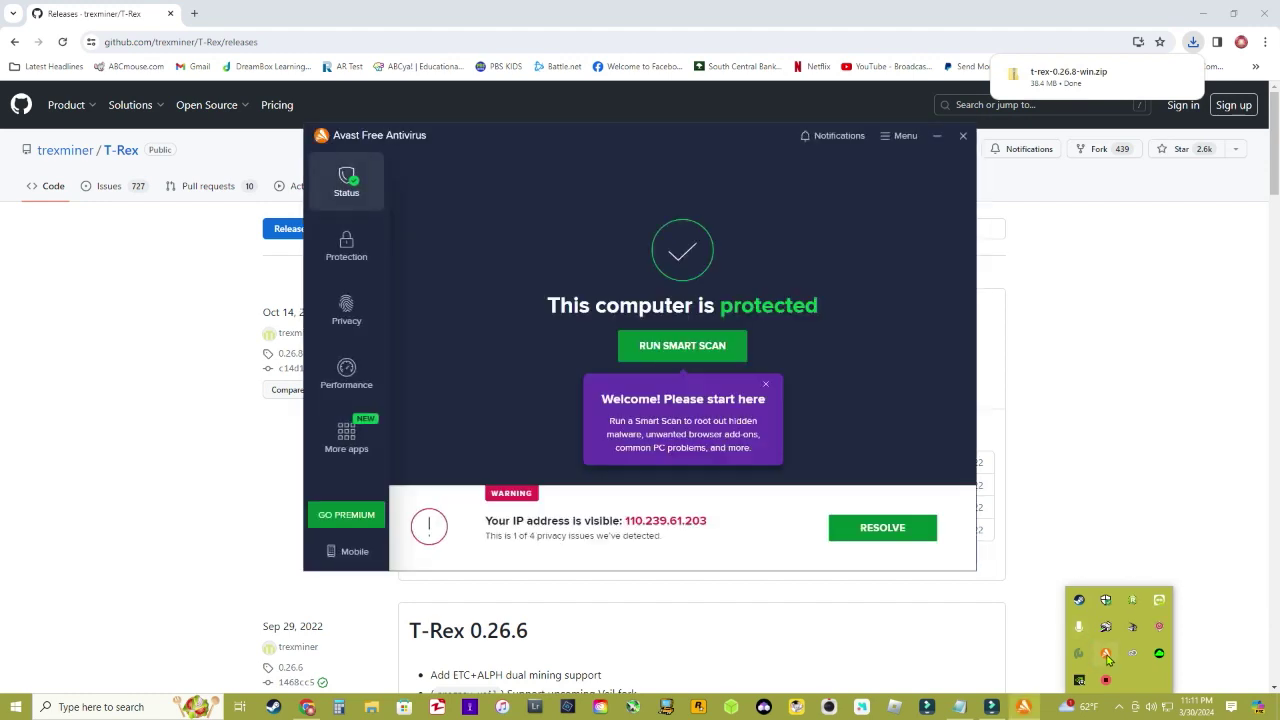
click(962, 135)
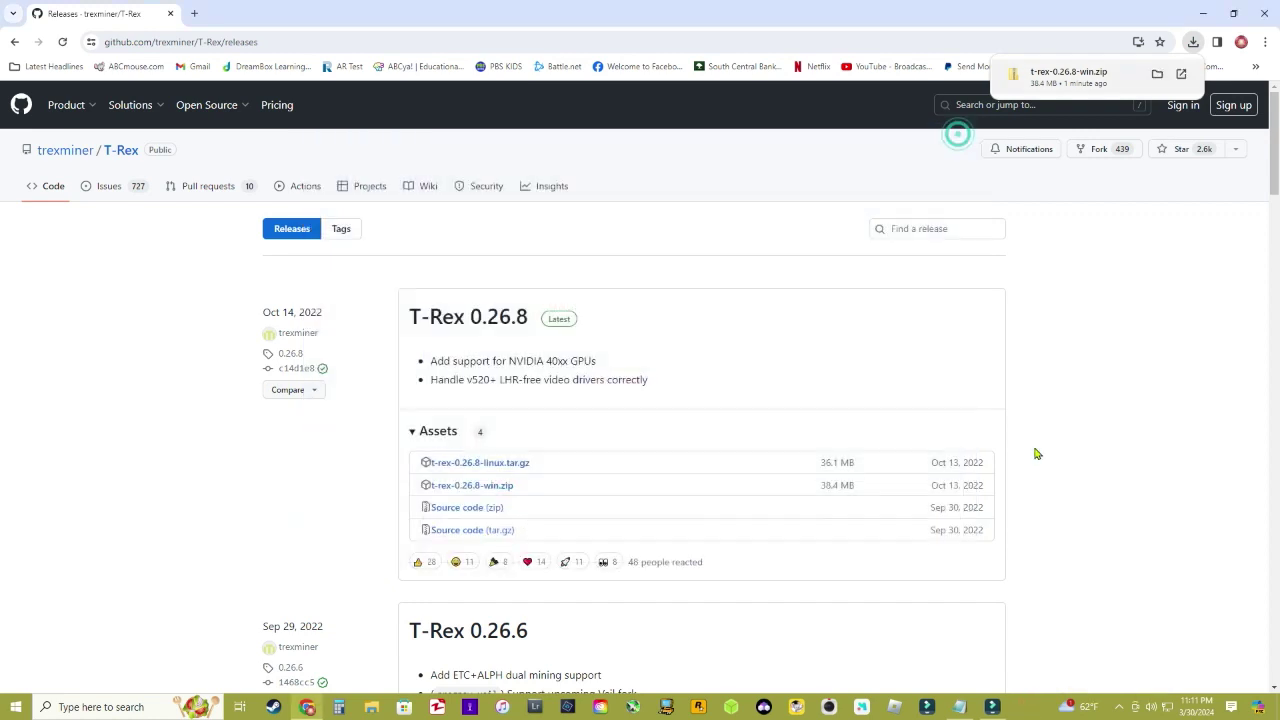
click(1119, 707)
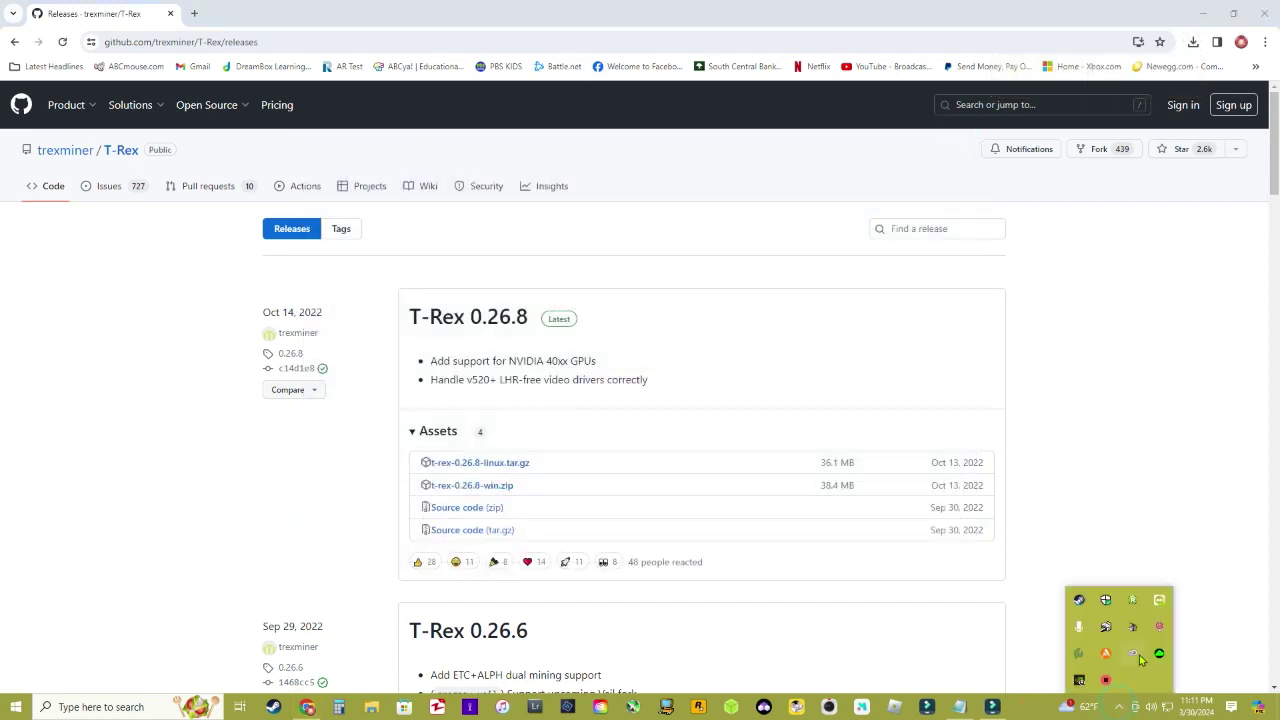
right_click(1107, 656)
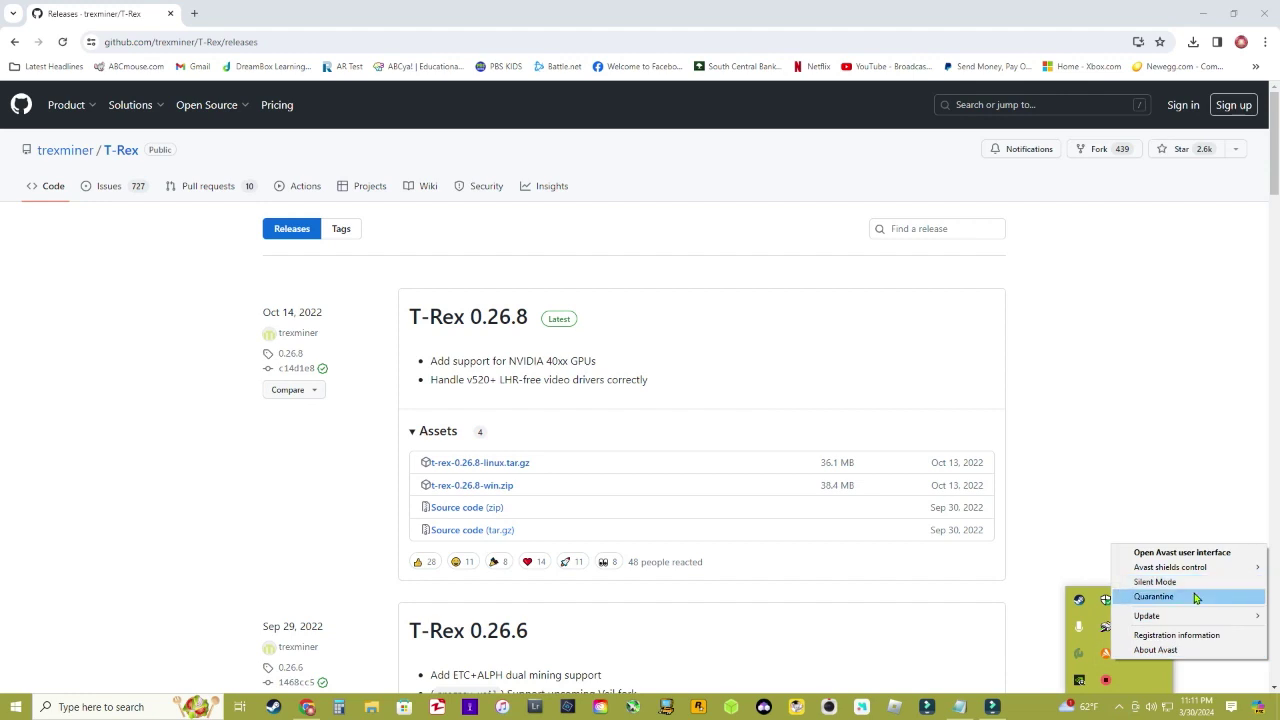
mouse_move(1222, 570)
click(1015, 647)
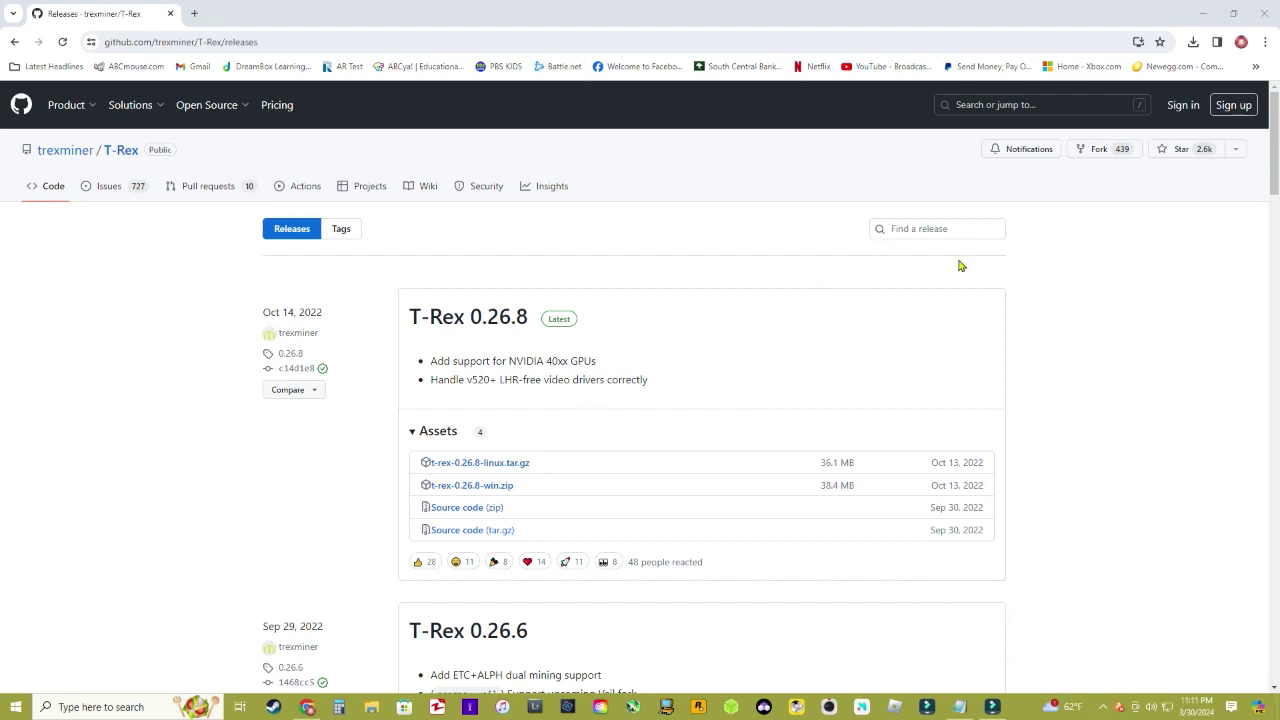
Extract the downloaded t-rex-0.26.8-win archive in the Downloads folder and open the extracted folder.
click(1195, 48)
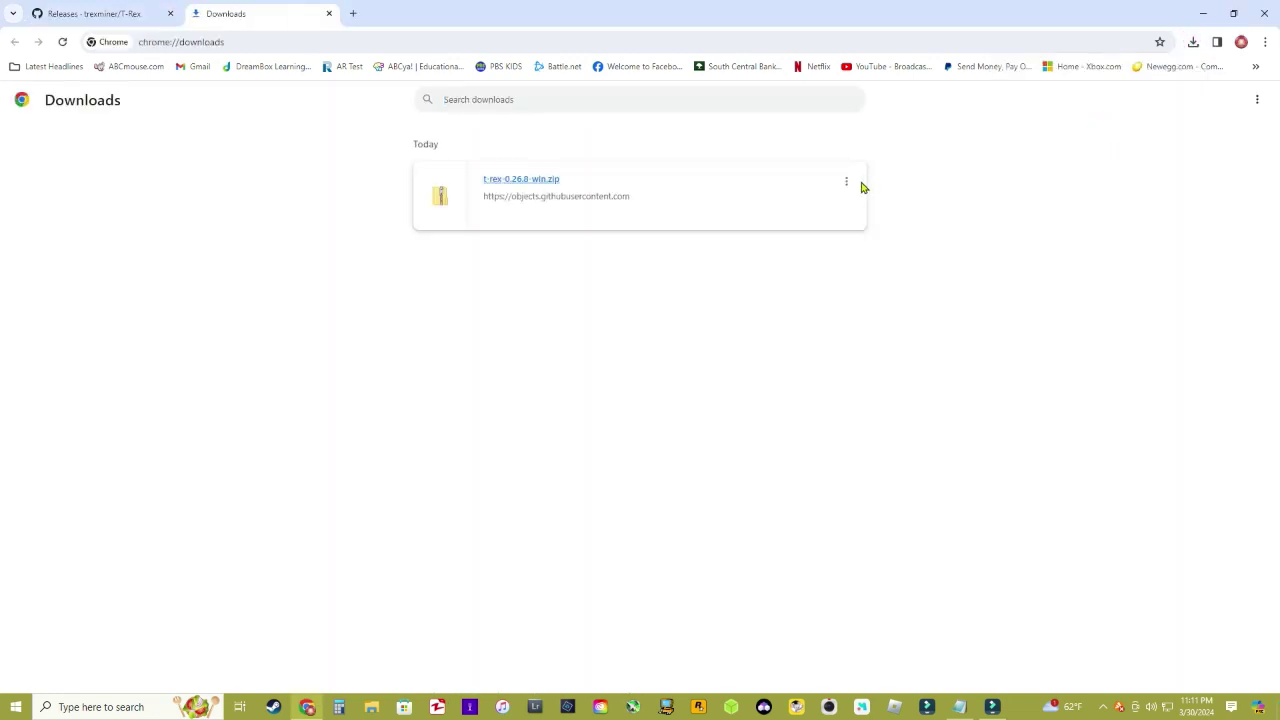
click(848, 180)
click(815, 188)
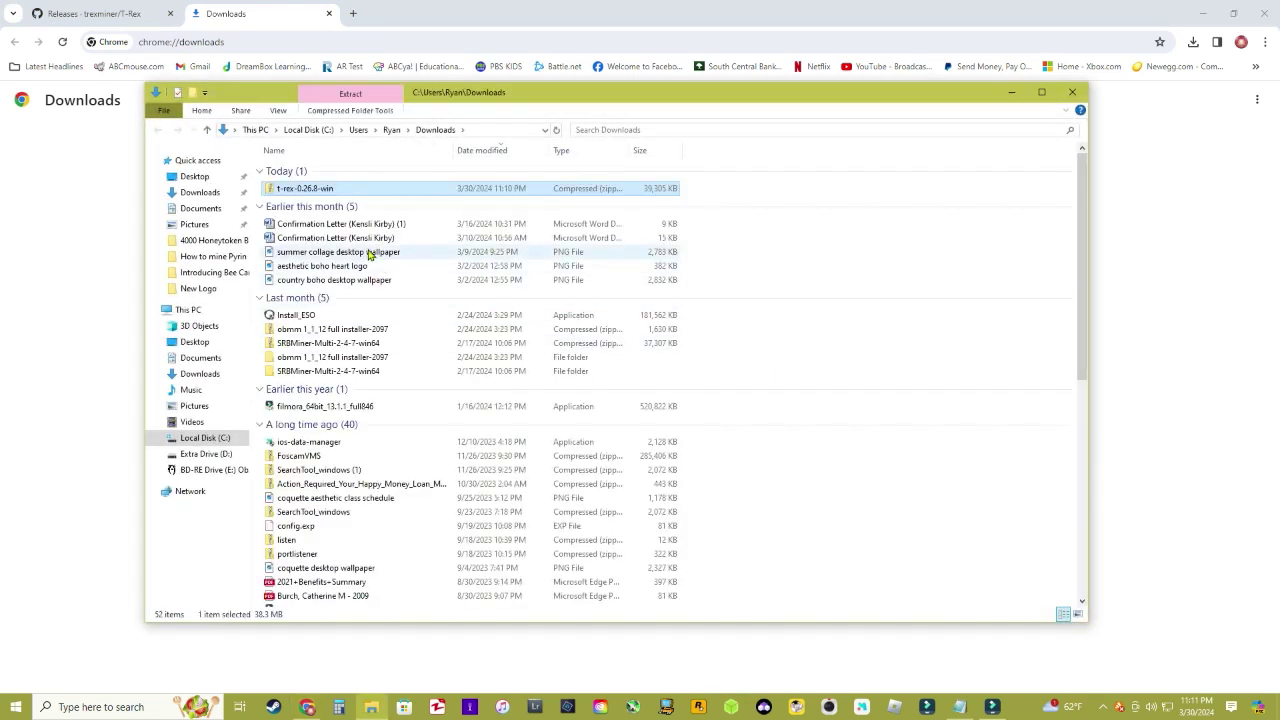
right_click(327, 190)
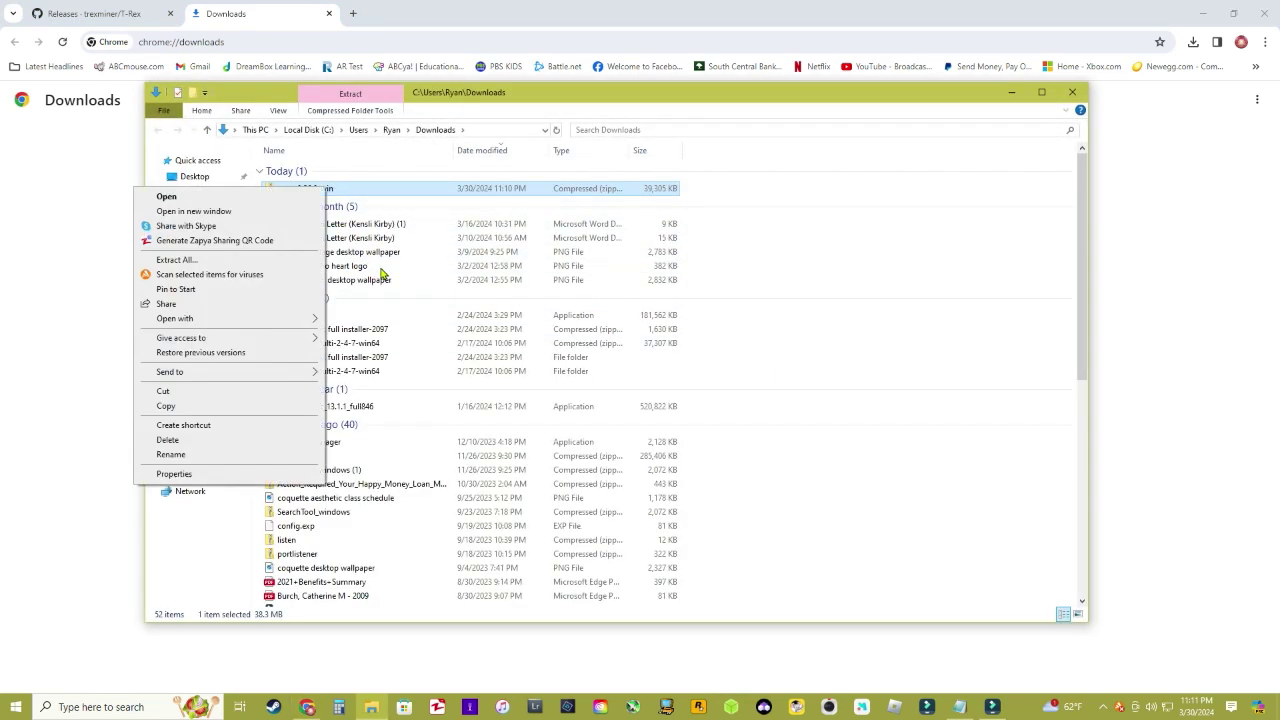
click(255, 260)
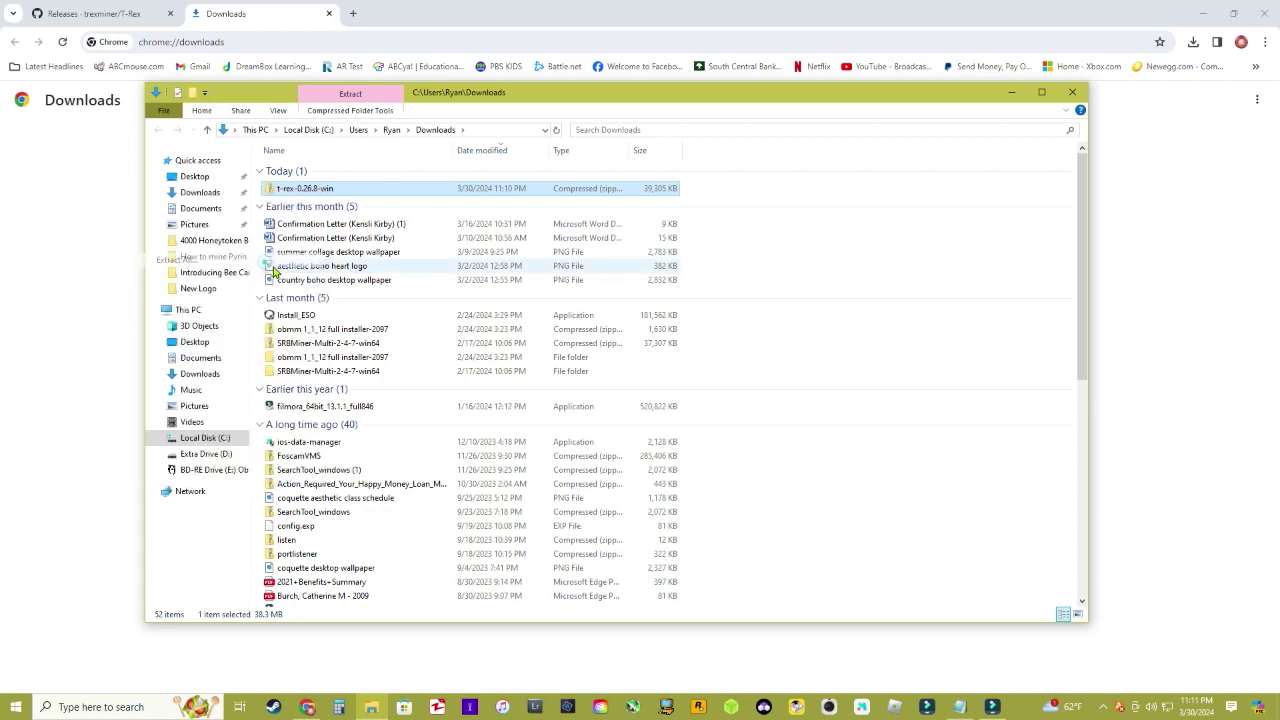
click(745, 483)
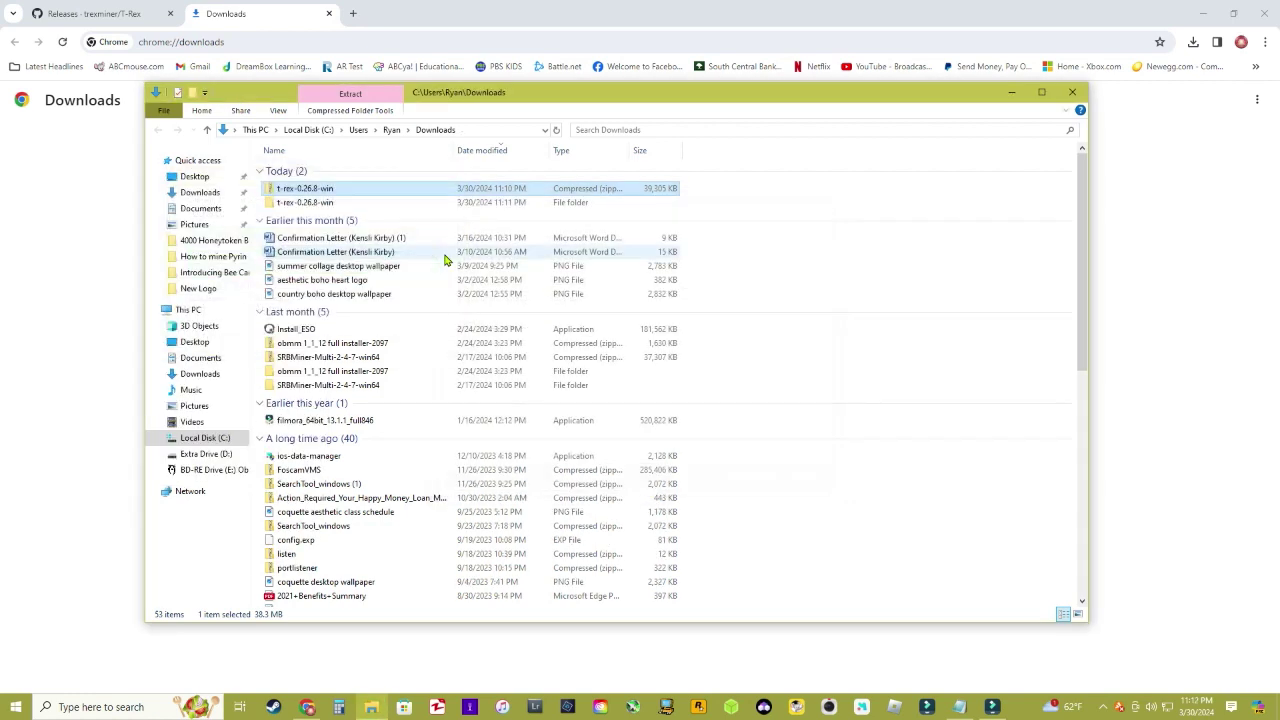
click(303, 203)
double_click(303, 203)
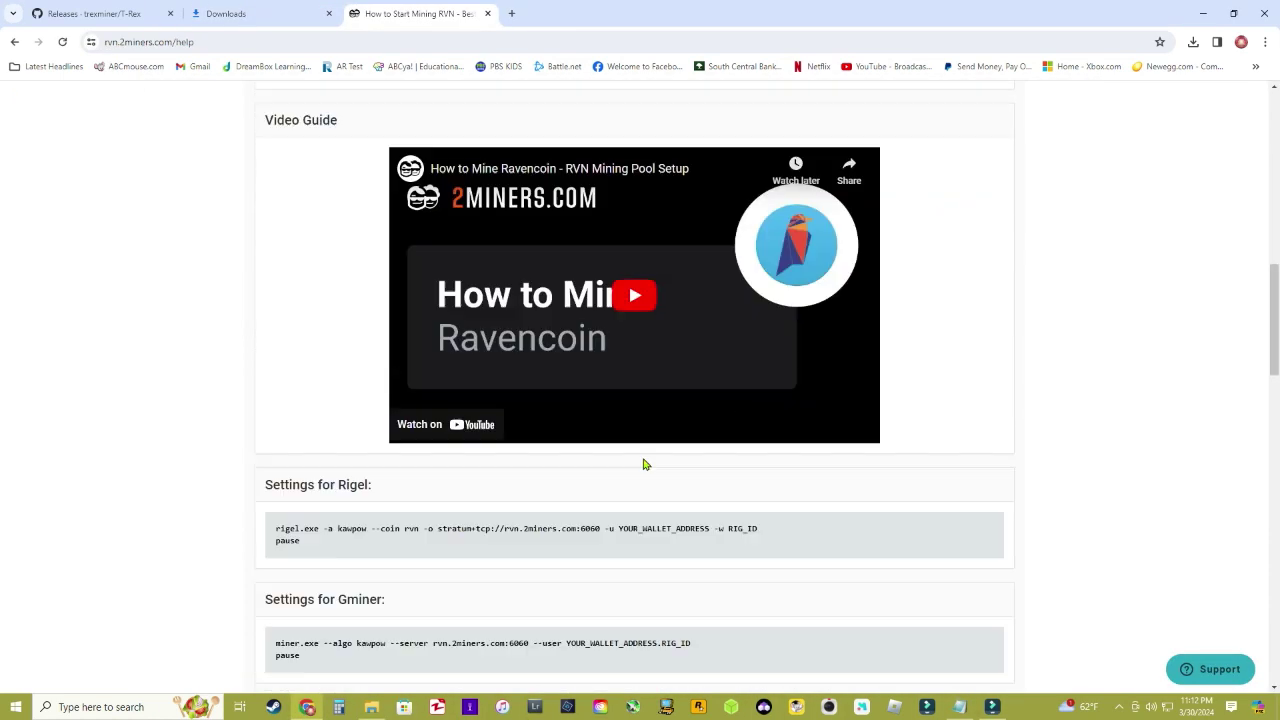
Examine the T-Rex settings and the SSL connection servers on the 2miners Ravencoin help page.
scroll(643, 460, down, 3)
scroll(643, 463, down, 2)
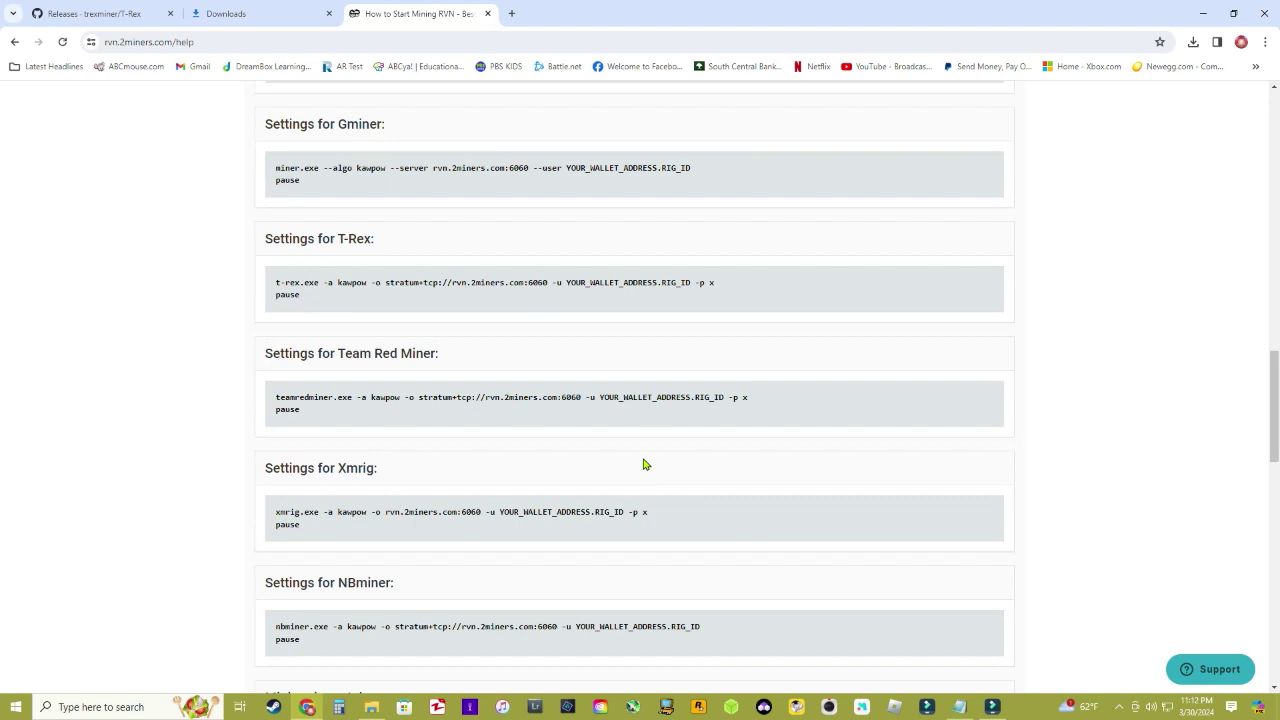
scroll(350, 270, up, 1)
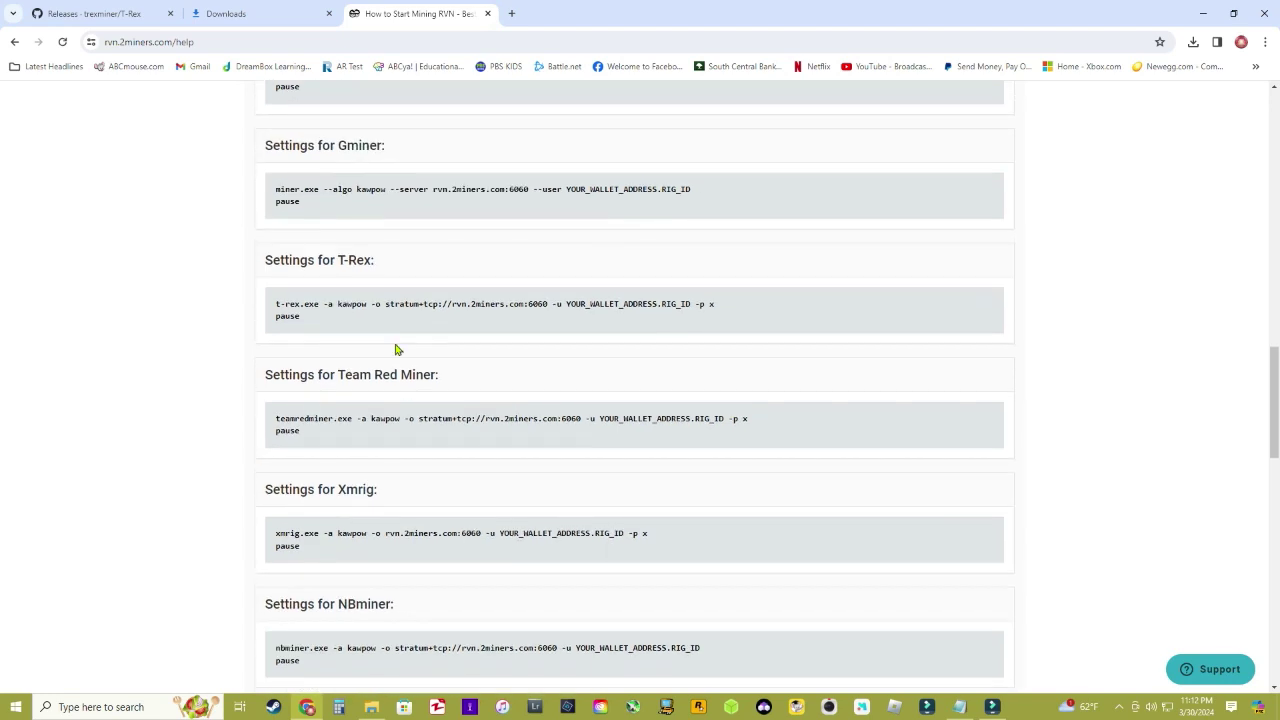
scroll(514, 531, down, 5)
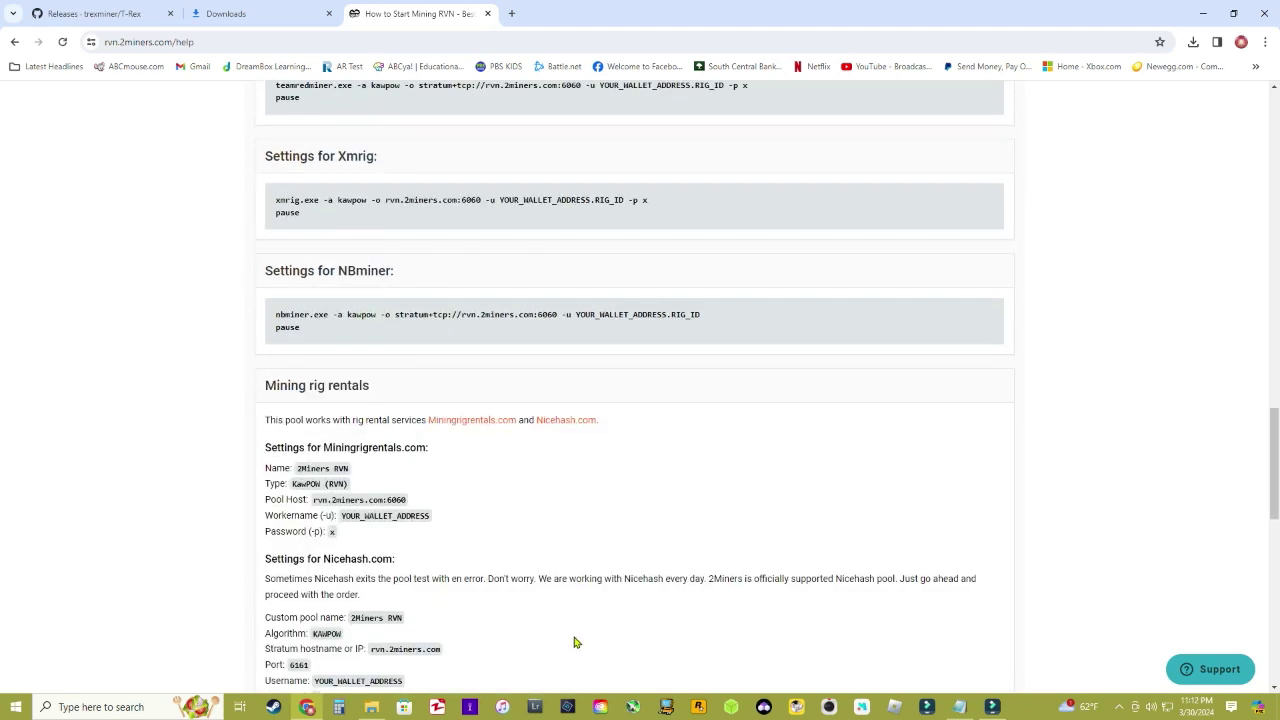
scroll(343, 482, down, 2)
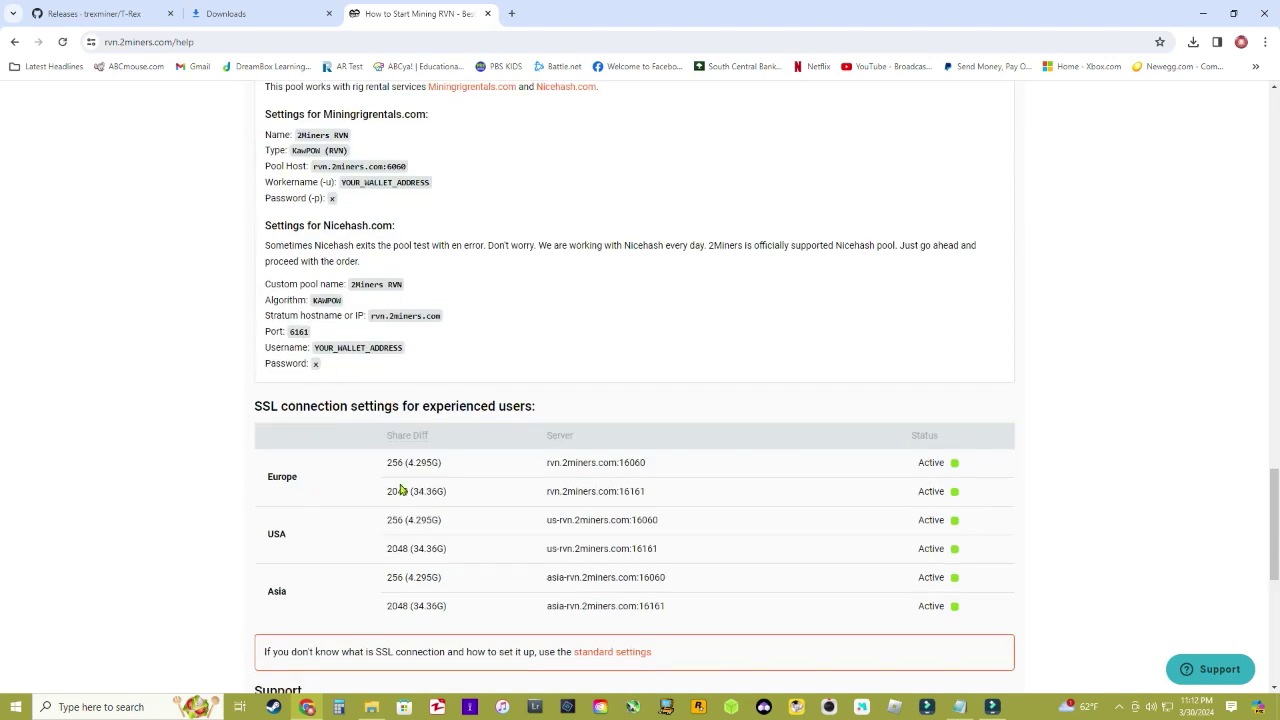
scroll(400, 491, up, 8)
click(78, 18)
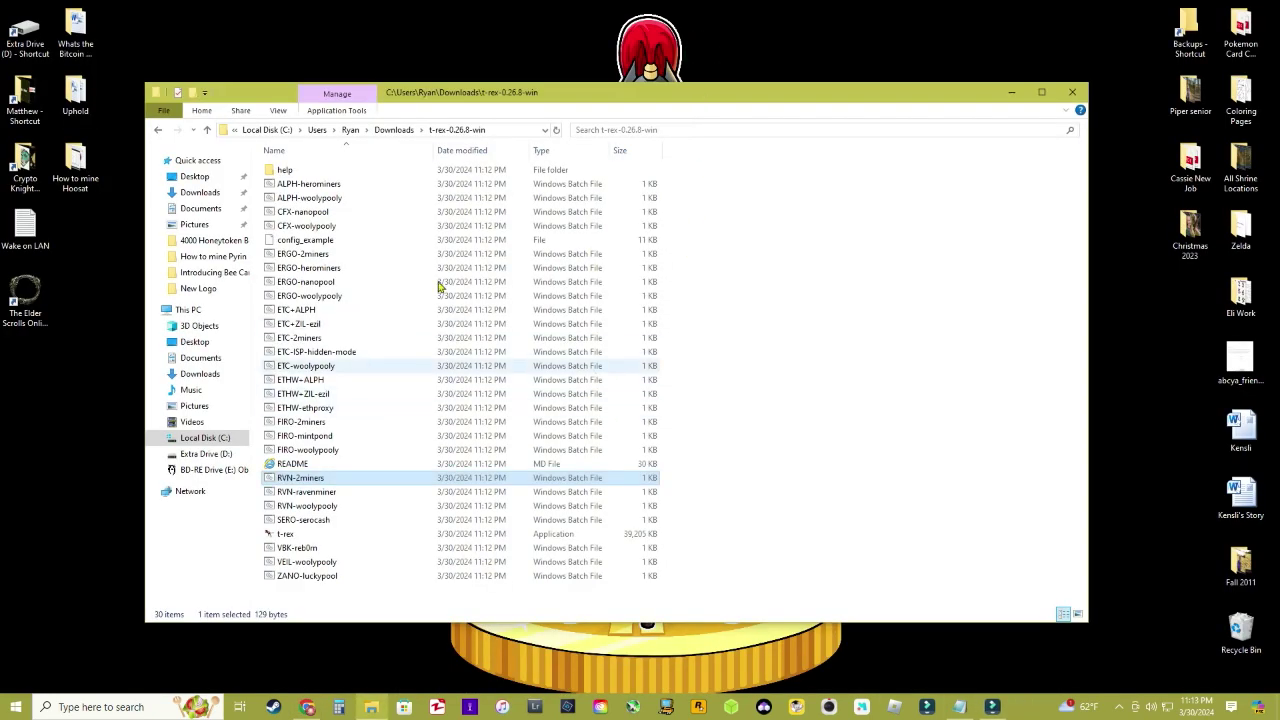
Open the RVN-2miners batch file from the t-rex-0.26.8-win folder for editing in a maximized Notepad window.
right_click(323, 481)
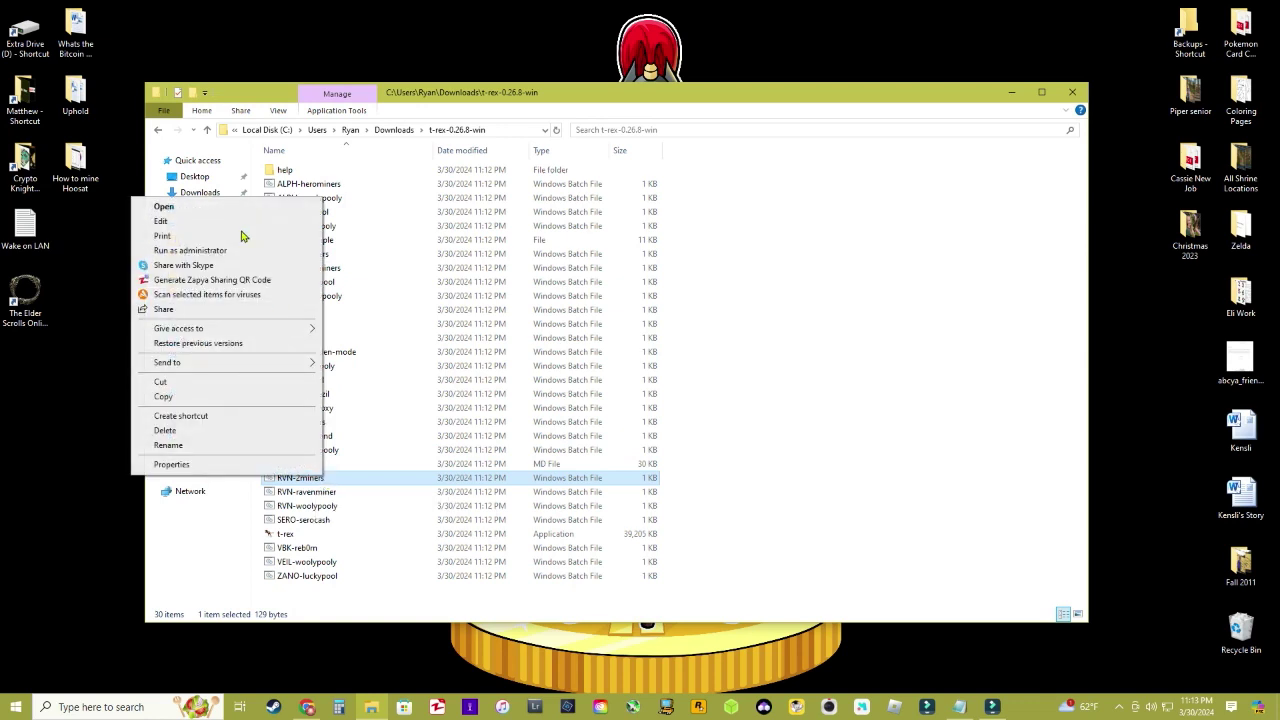
click(203, 221)
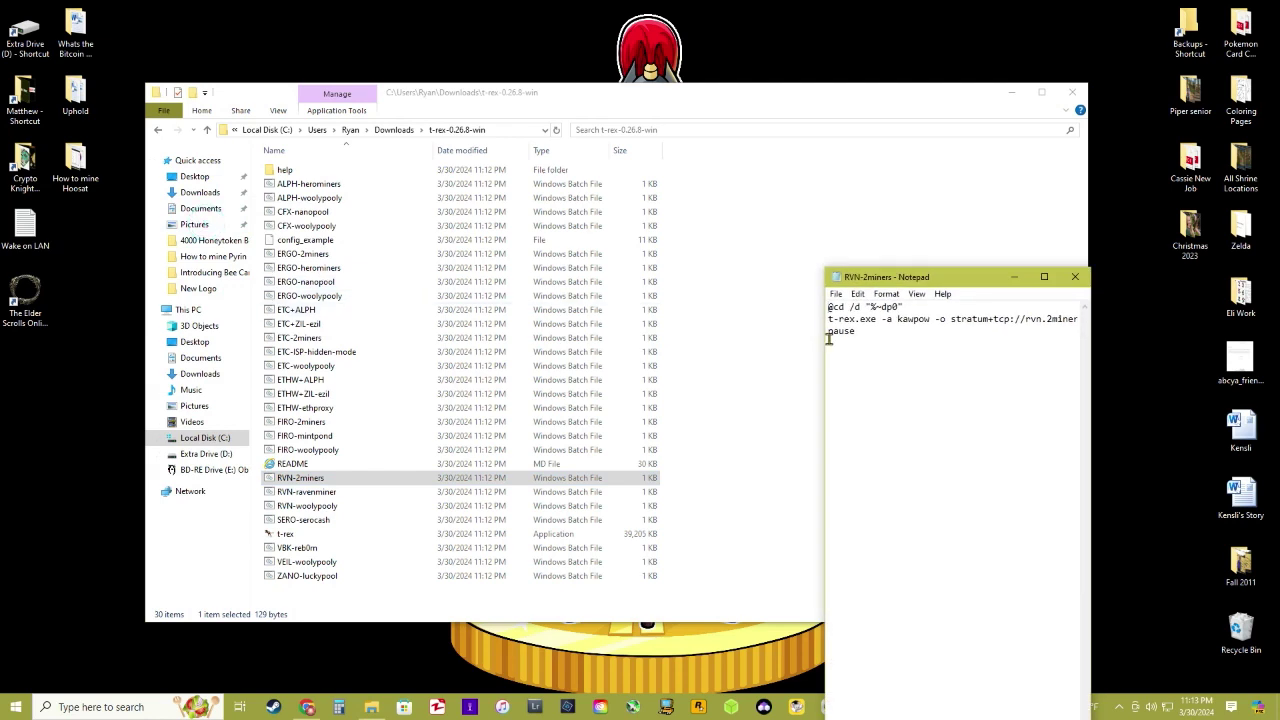
click(1045, 279)
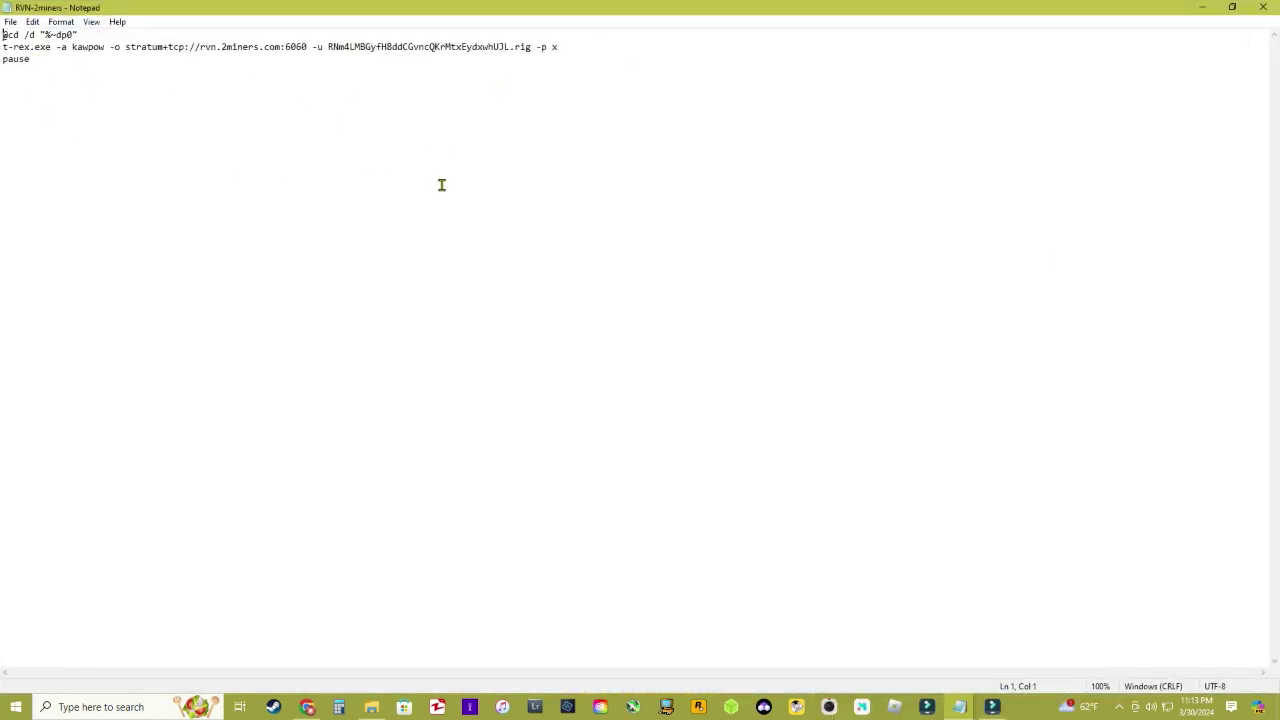
text(@)
Replace the wallet address after -u in the RVN-2miners batch file with the one copied from the untitled note.
drag(507, 47, 343, 51)
key(ctrl+shift+End)
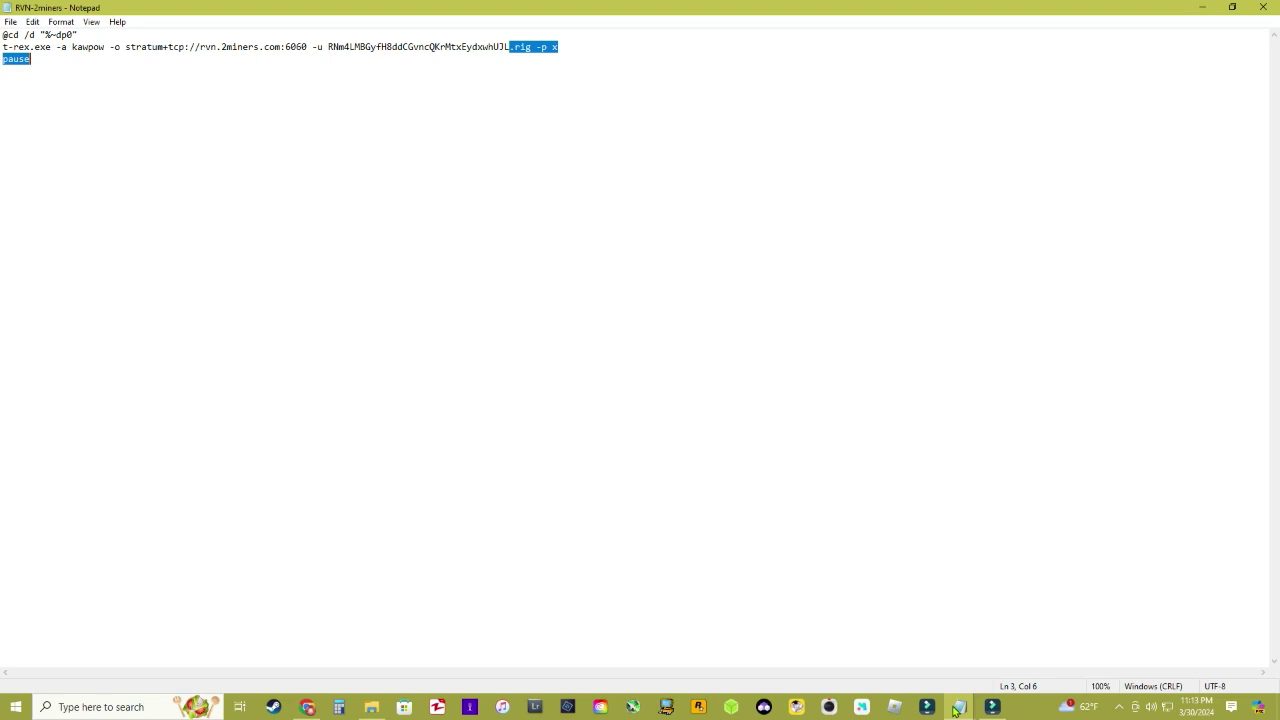
click(935, 655)
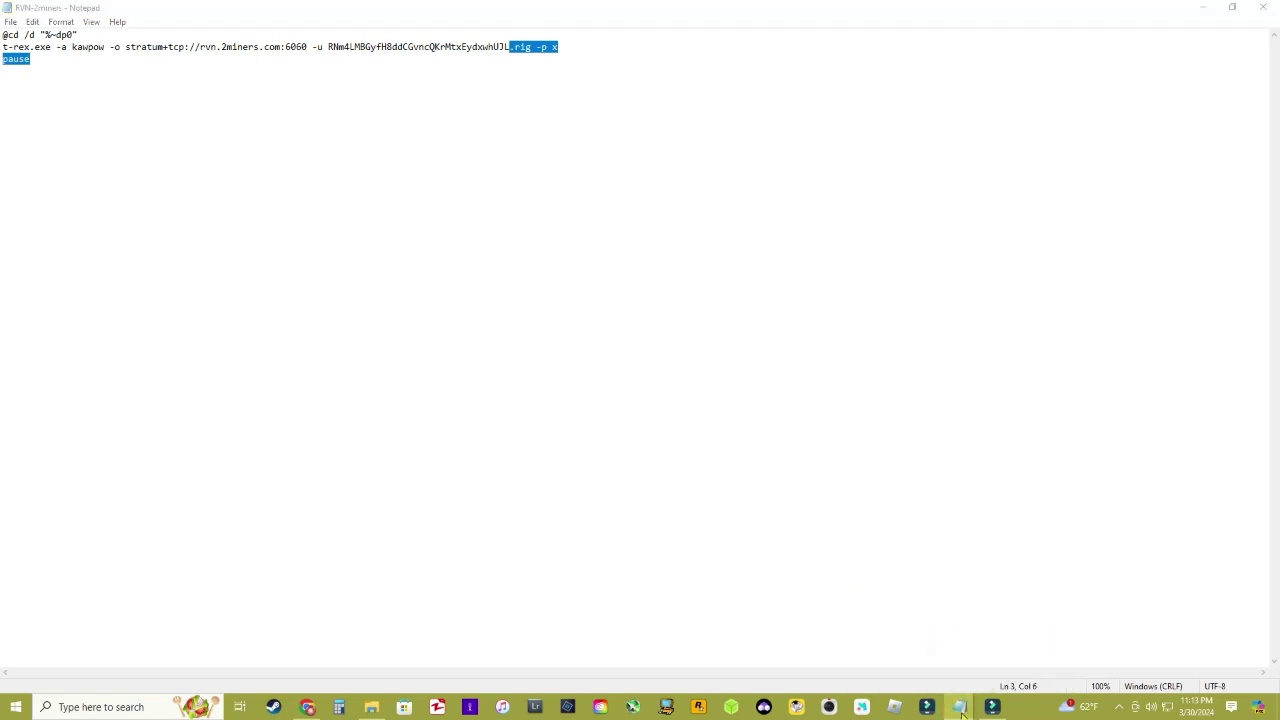
click(883, 652)
click(927, 310)
click(1037, 257)
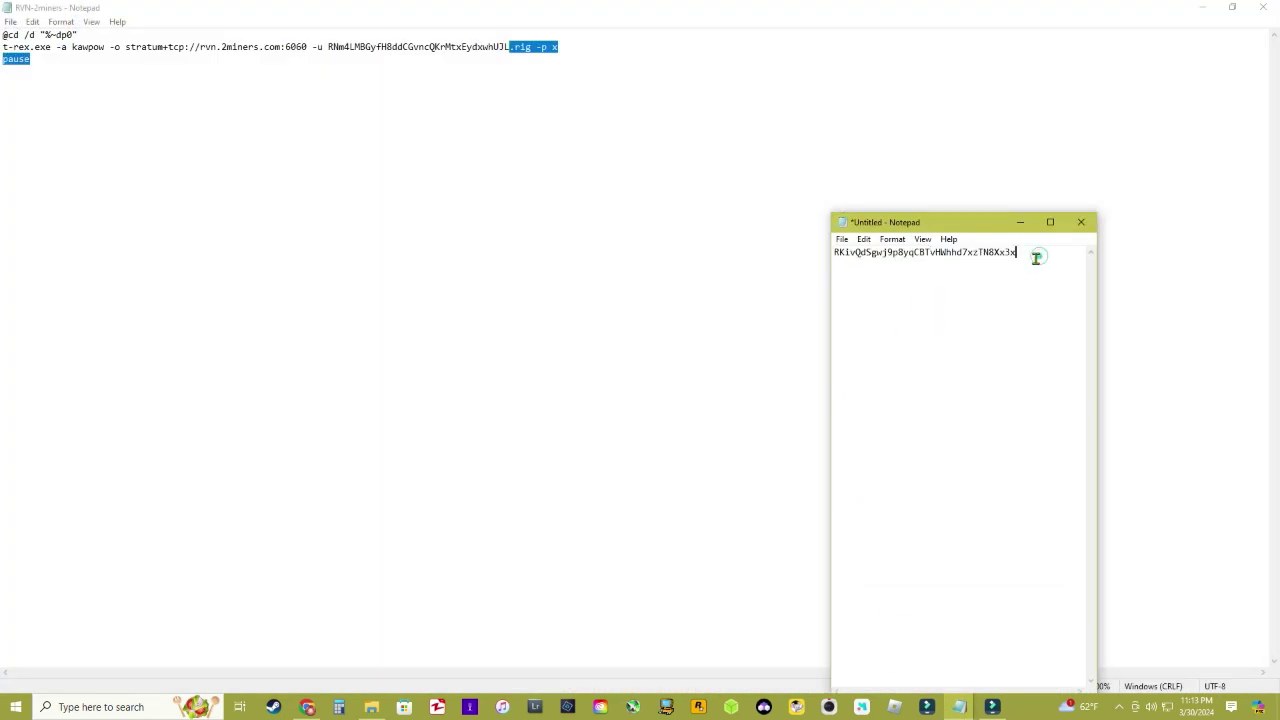
drag(1037, 257, 808, 263)
key(ctrl+c)
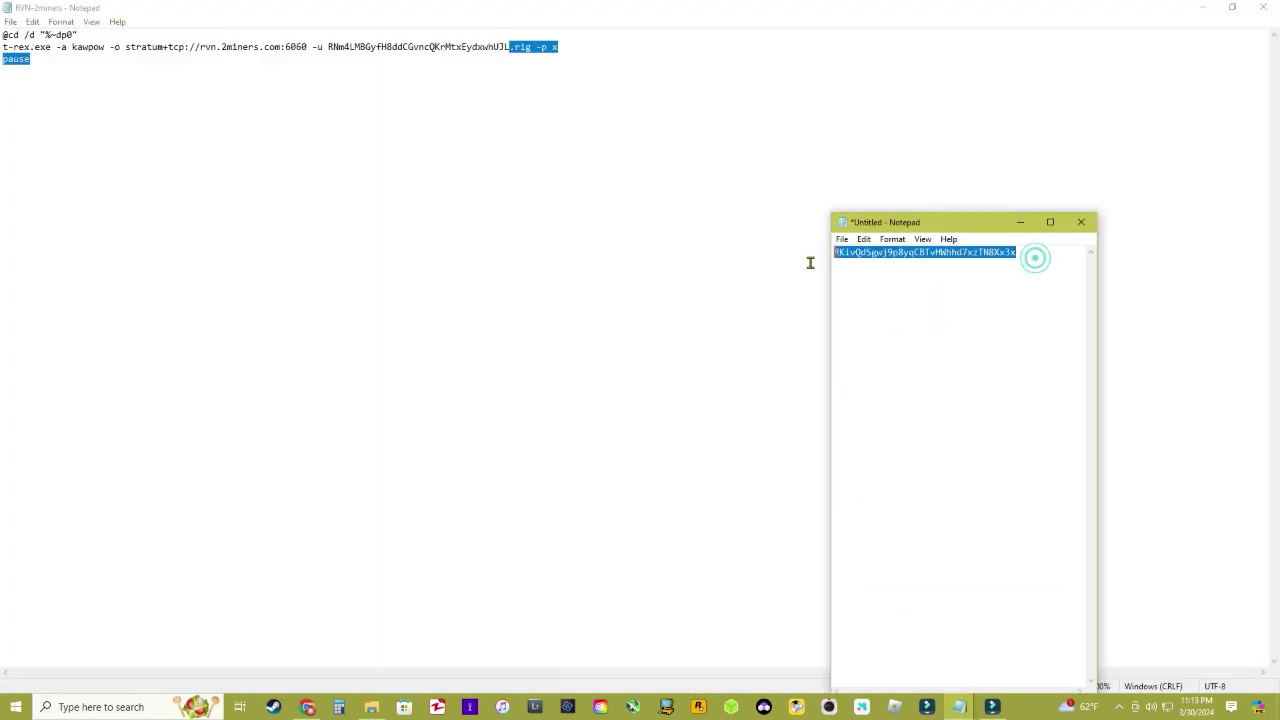
click(425, 86)
drag(510, 46, 340, 52)
key(ctrl+v)
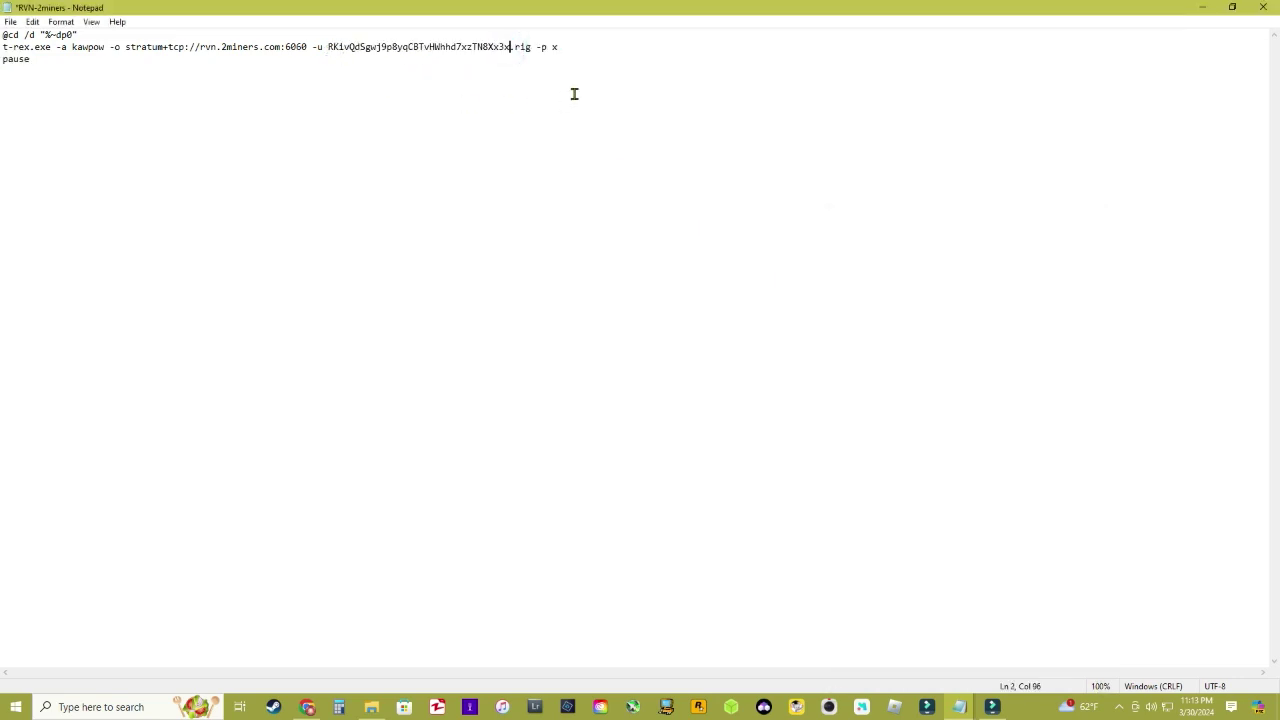
Change the worker name after the wallet address to Test, then close the RVN-2miners batch file and save it.
click(563, 80)
click(535, 47)
key(Left)
key(BackSpace)
key(BackSpace)
key(BackSpace)
text(Test)
click(462, 255)
click(1265, 8)
click(612, 362)
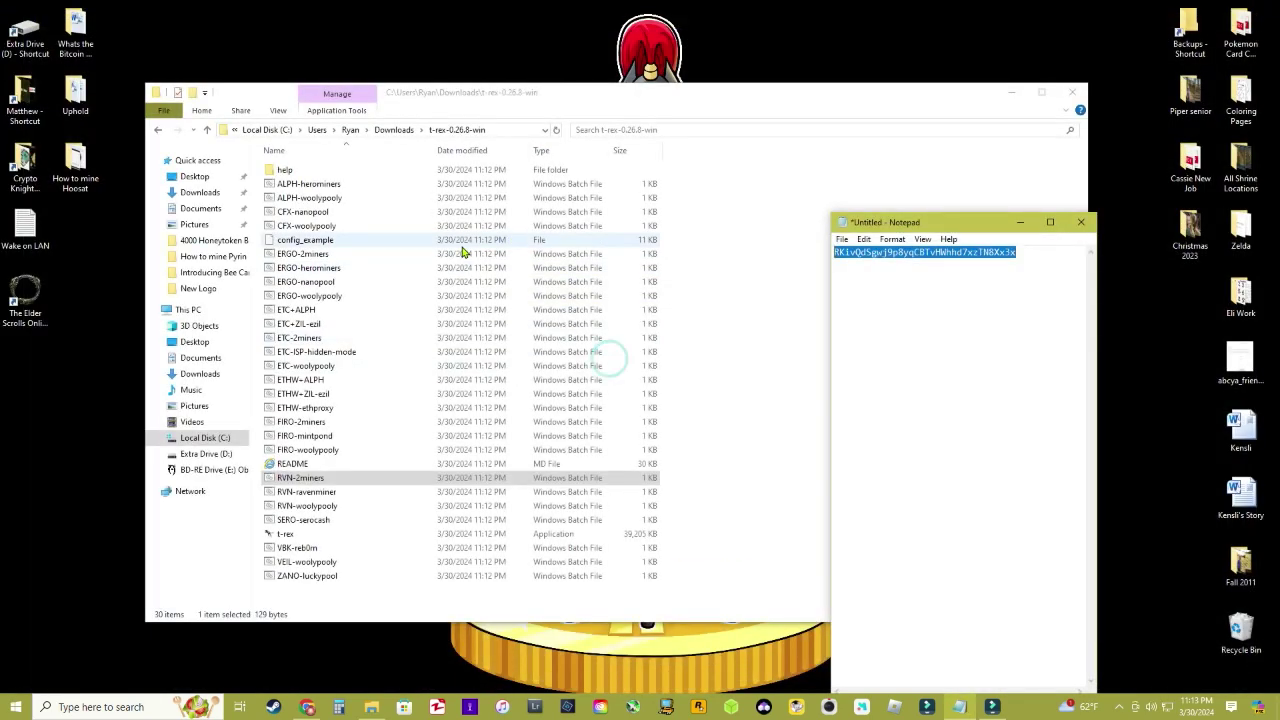
Run the RVN-2miners batch file to start mining with T-Rex, keeping the untitled wallet address note open.
click(1080, 222)
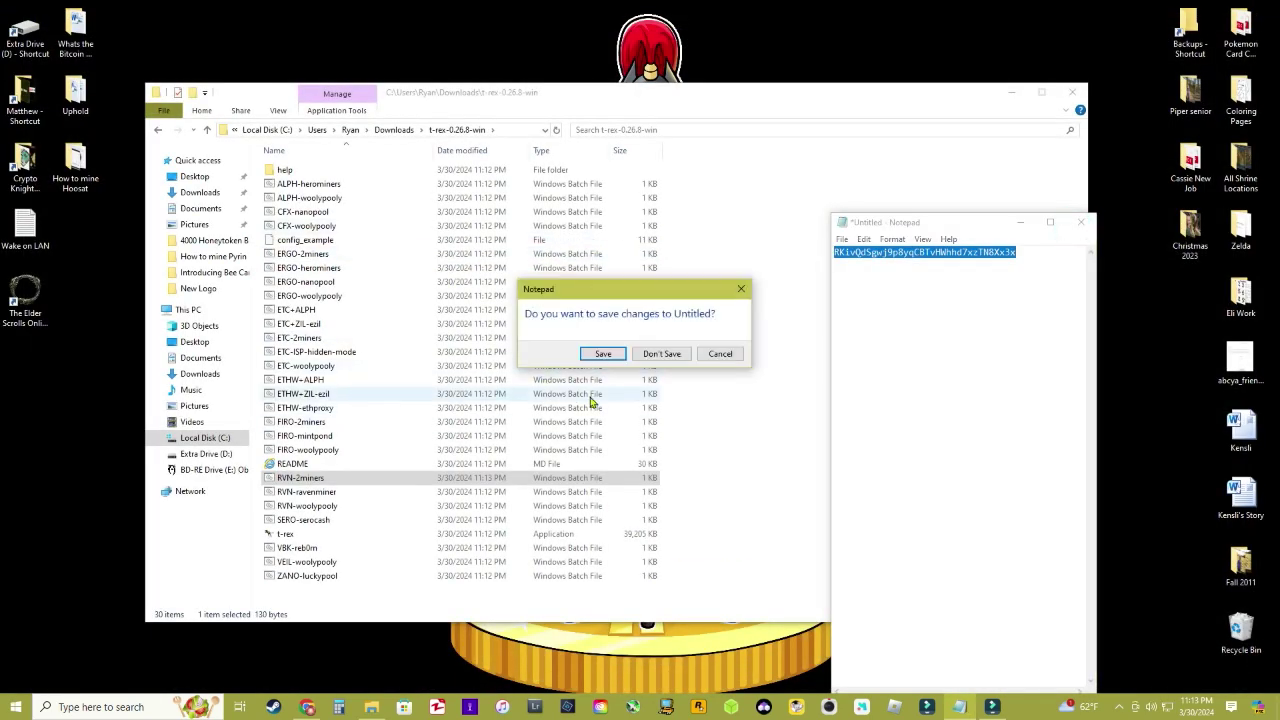
click(720, 353)
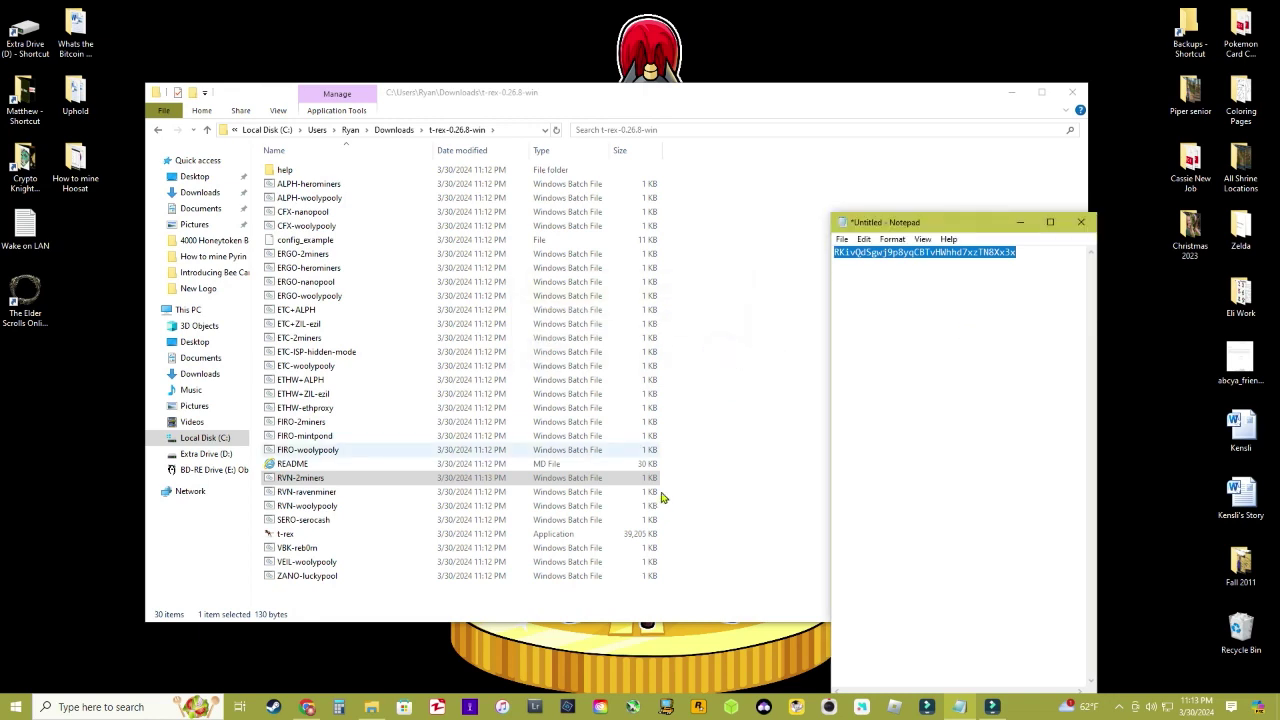
double_click(313, 484)
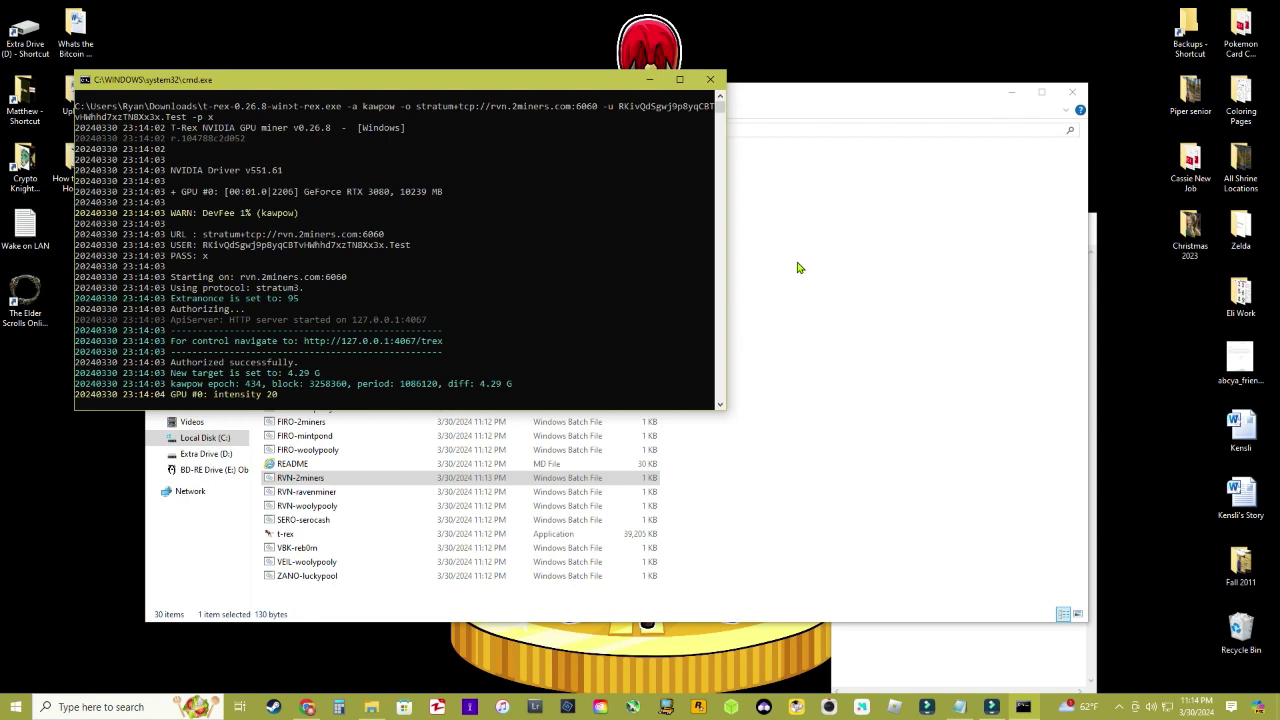